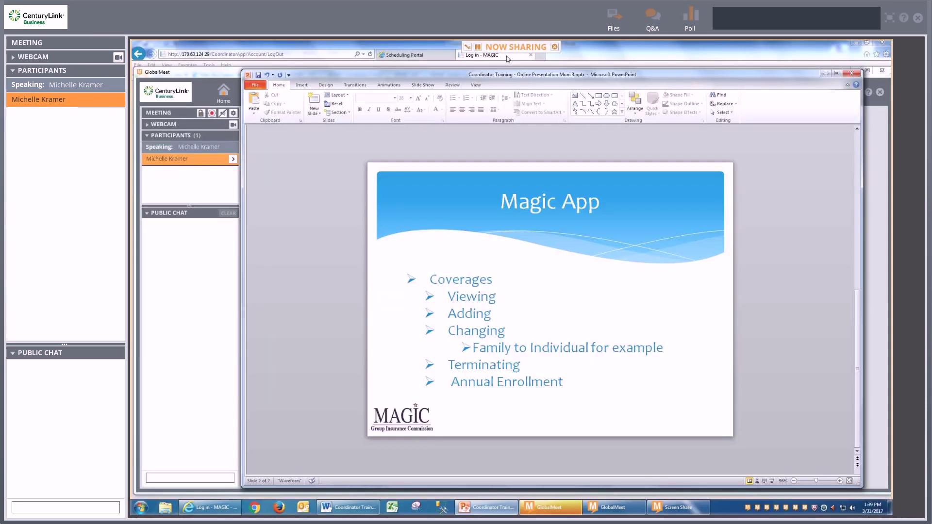
Step: Bring the 'Log in - MAGIC' browser window in front of the PowerPoint slideshow
click(508, 59)
Step: Log in with the coordinator's user name and password, then highlight the enrollments phrase on Home
click(467, 190)
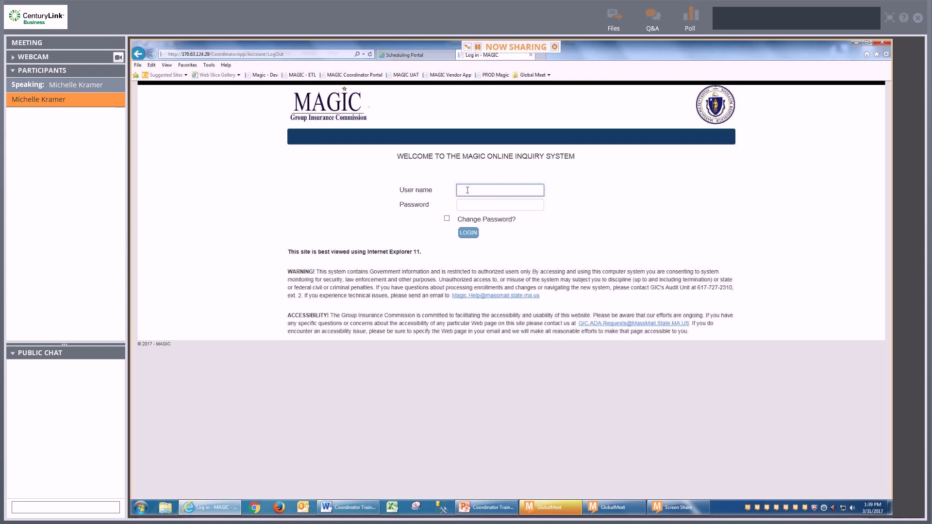
text(gicwak)
key(Tab)
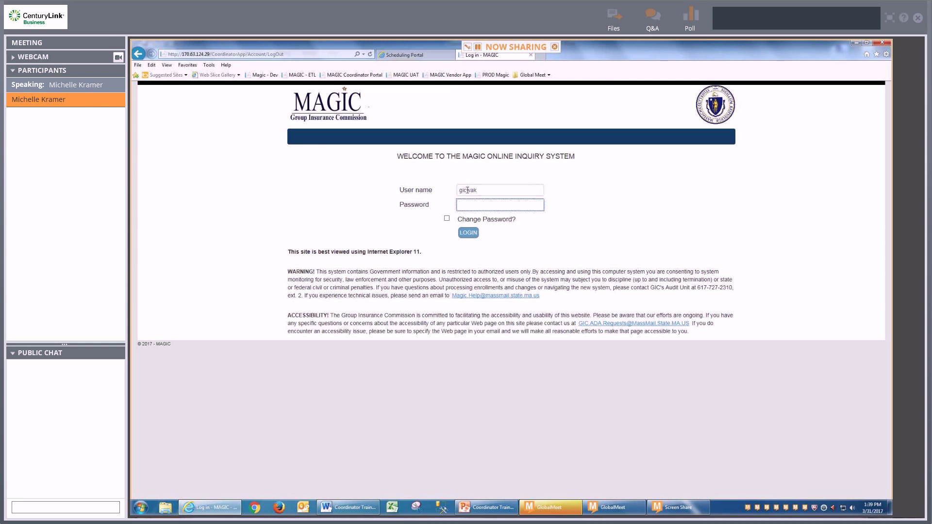
text(********)
key(Return)
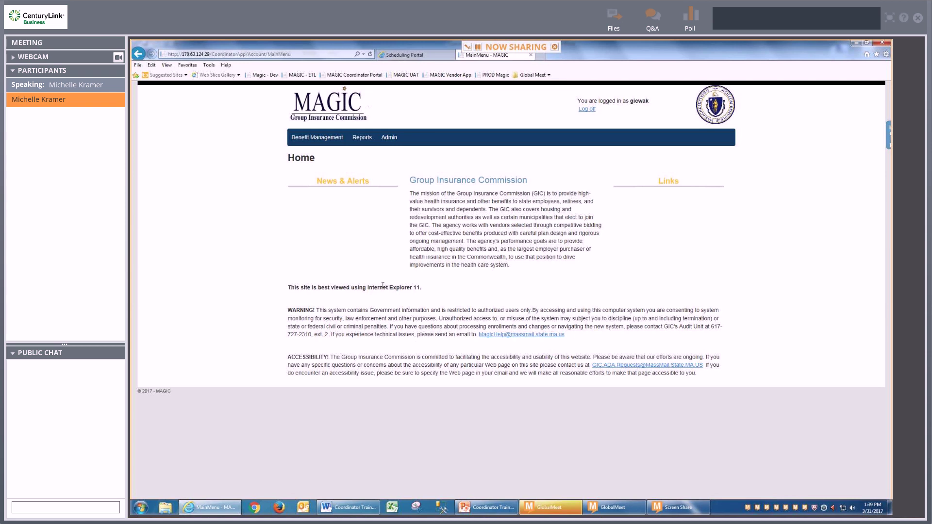
drag(502, 325, 555, 326)
click(604, 343)
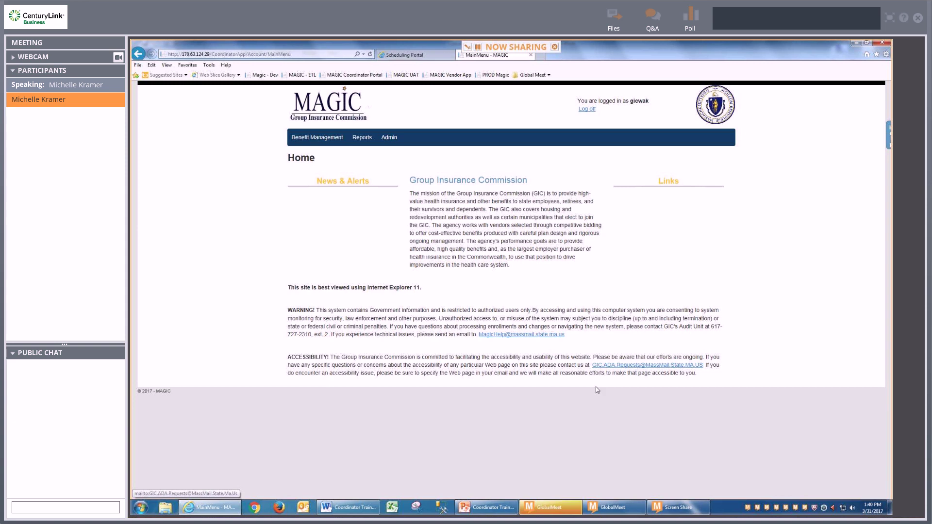
Step: Open the insured search page and point out the GIC ID, insured name and family name fields
click(314, 138)
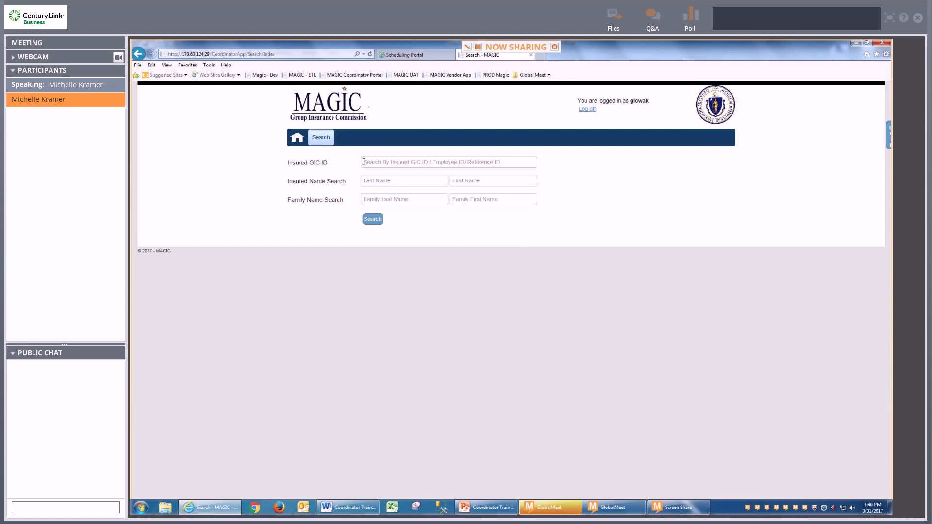
click(363, 162)
click(365, 180)
click(369, 200)
Step: Search by the insured's last and first name, note agency 666 / 7777, and open his record
click(369, 181)
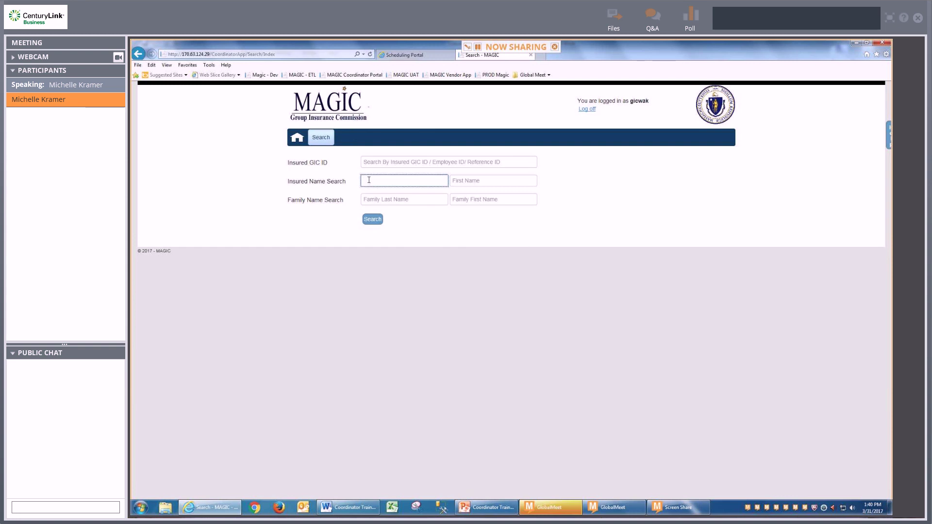
text(cadabra)
key(Tab)
text(abraham)
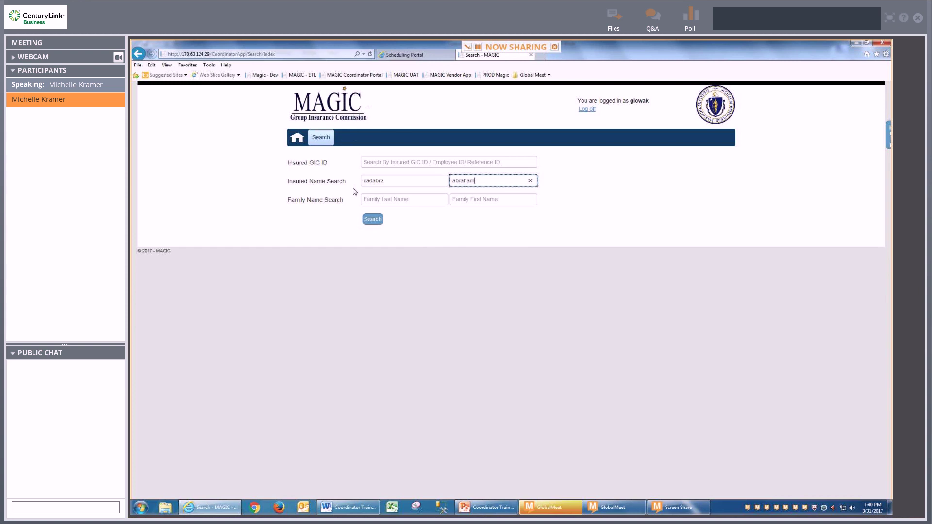
click(377, 219)
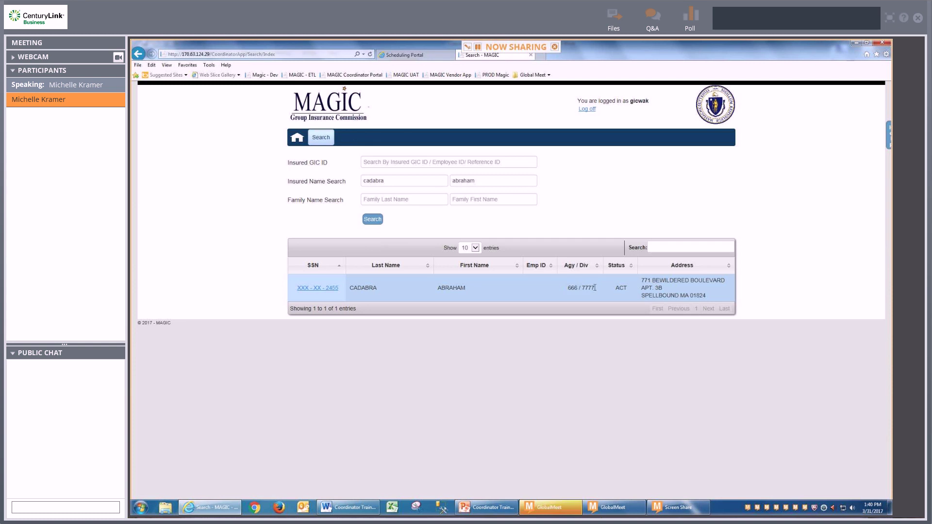
drag(595, 288, 568, 289)
click(318, 289)
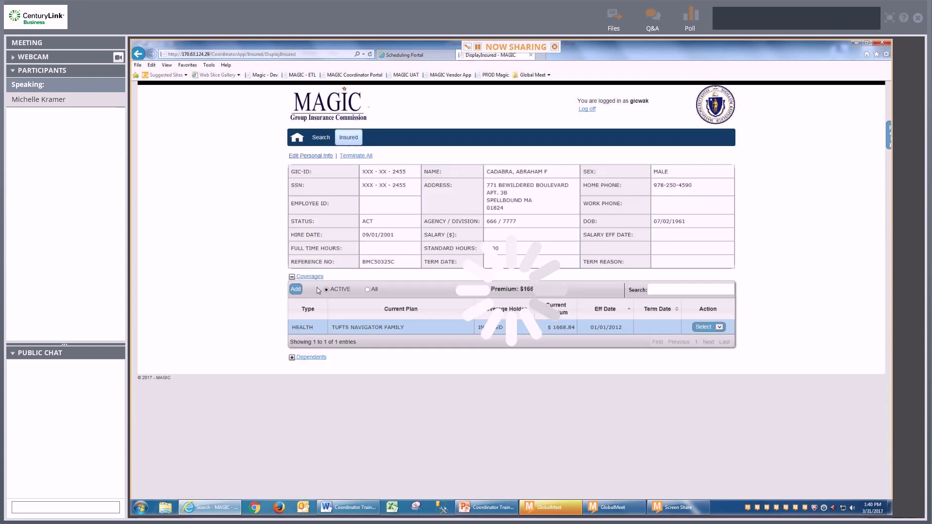
Step: Expand the two dependents, highlight the 01/01/2012 effective date, and open the coverage's Action menu
click(292, 358)
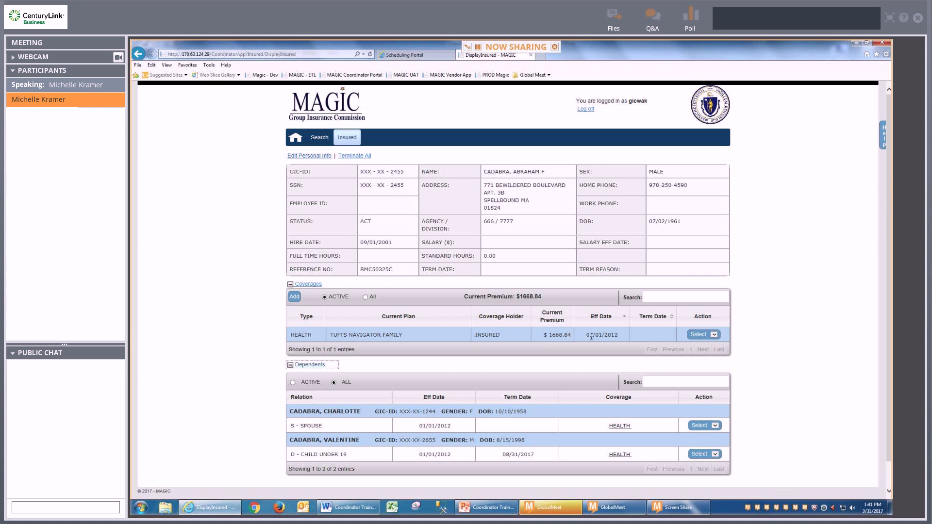
drag(586, 335, 620, 335)
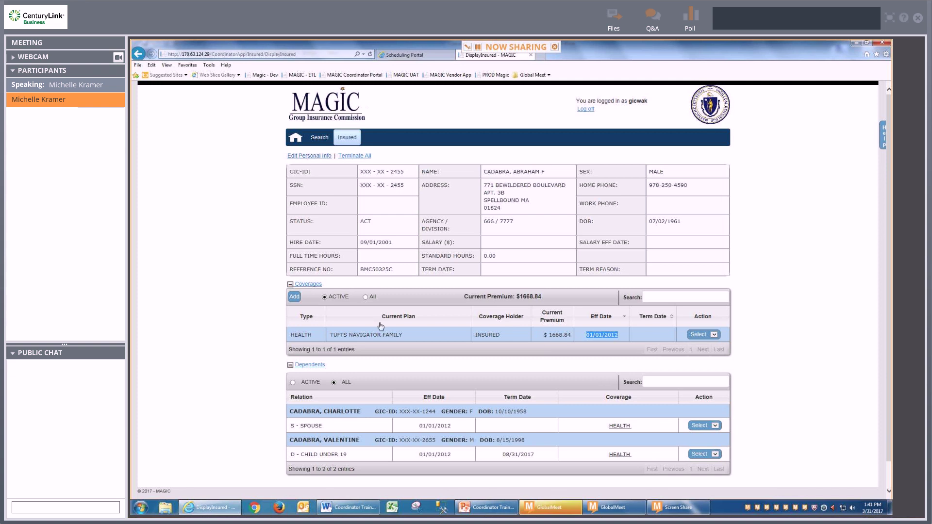
click(662, 335)
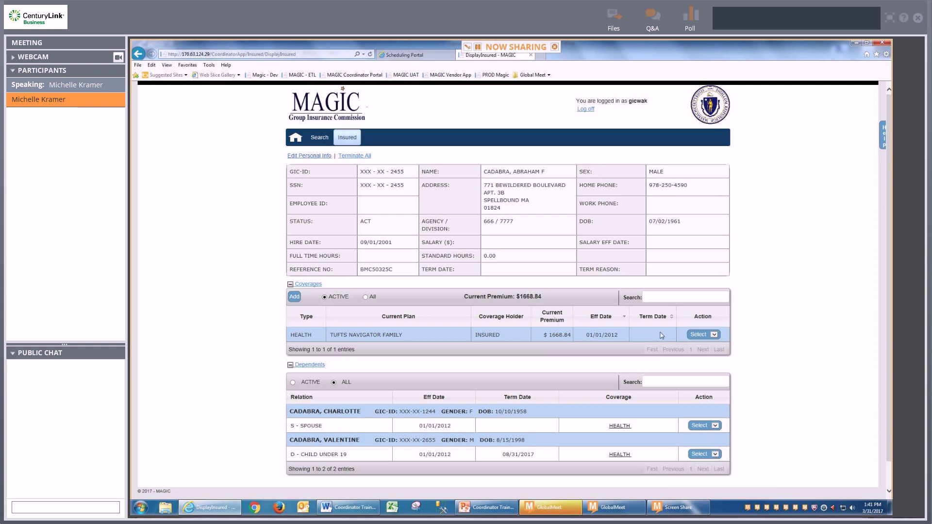
click(703, 335)
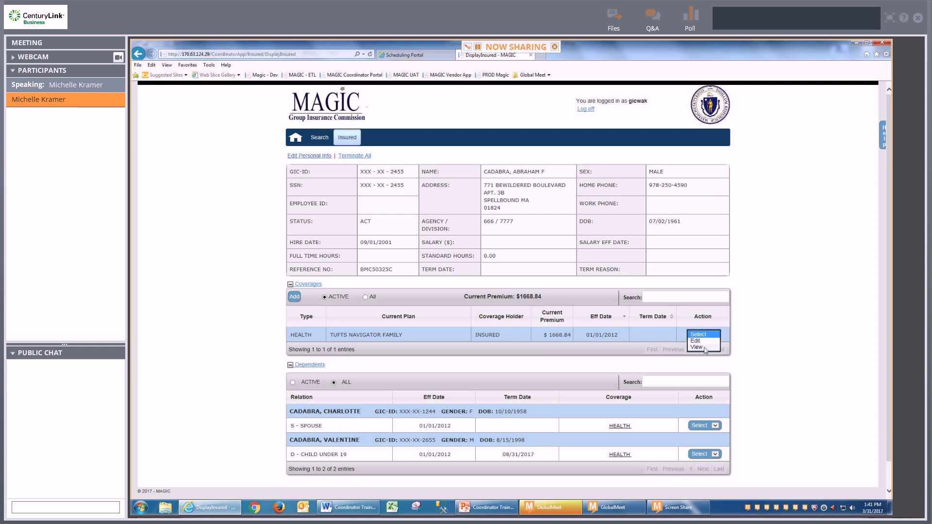
click(697, 347)
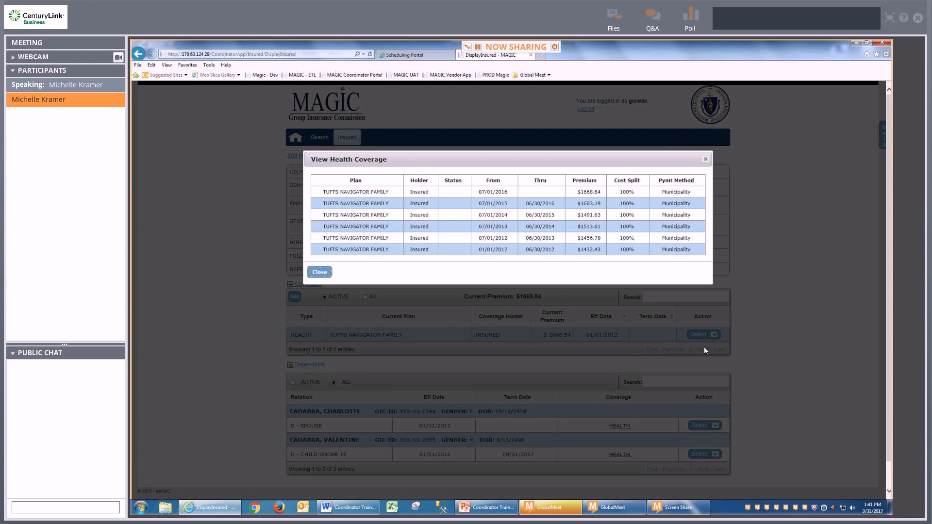
drag(478, 250, 508, 256)
click(511, 253)
click(319, 273)
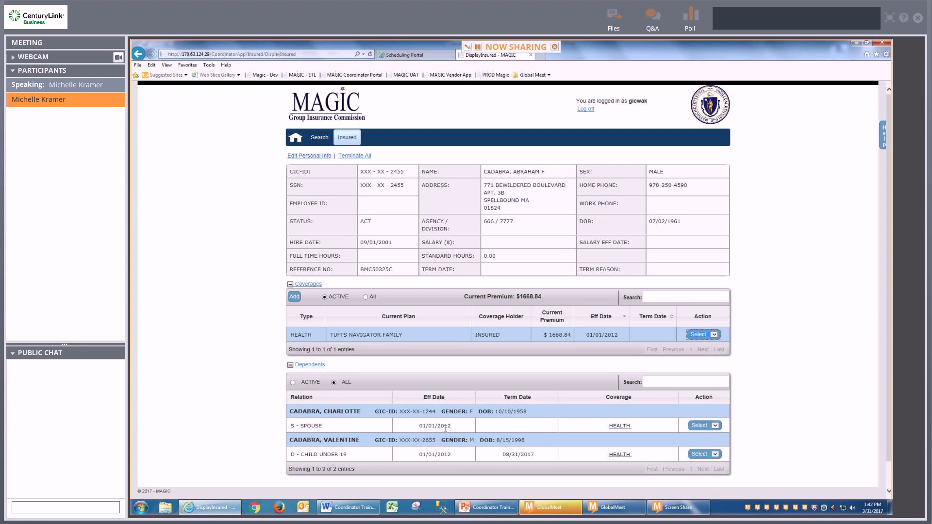
drag(419, 425, 450, 431)
click(488, 431)
click(622, 427)
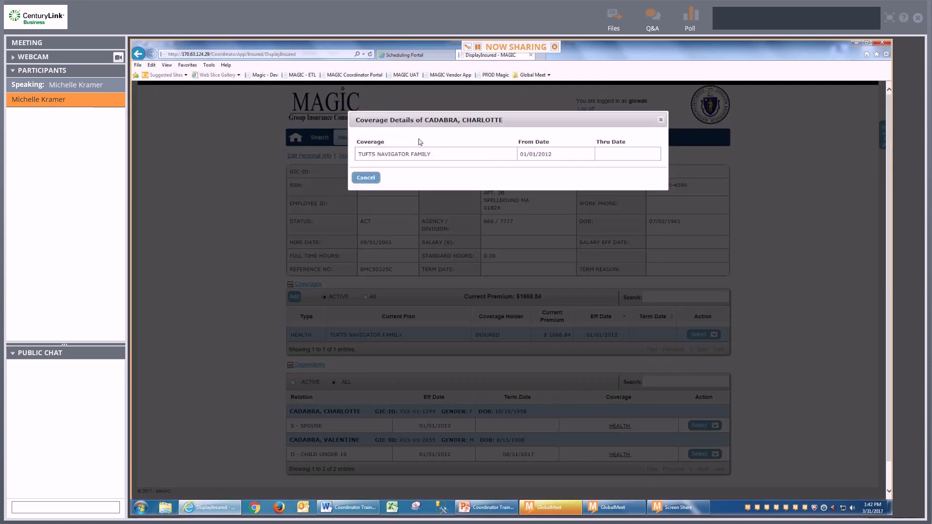
click(371, 179)
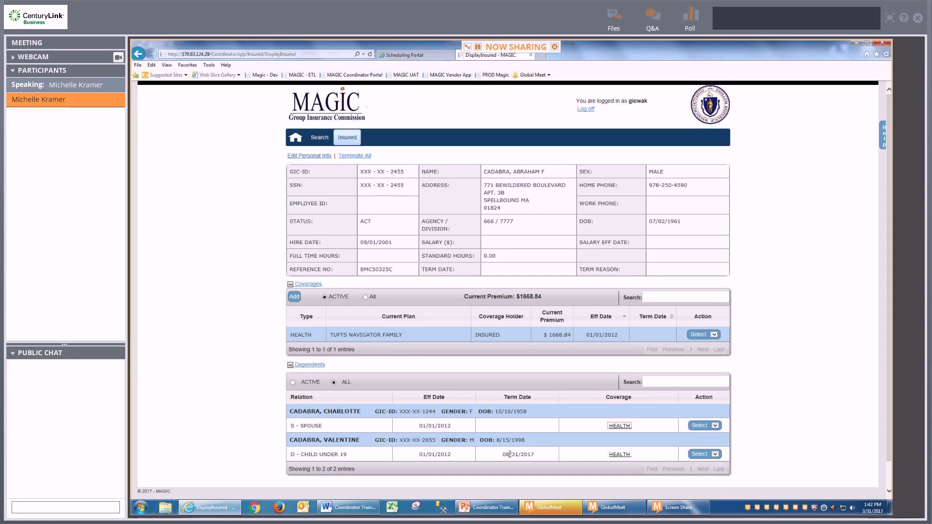
click(620, 454)
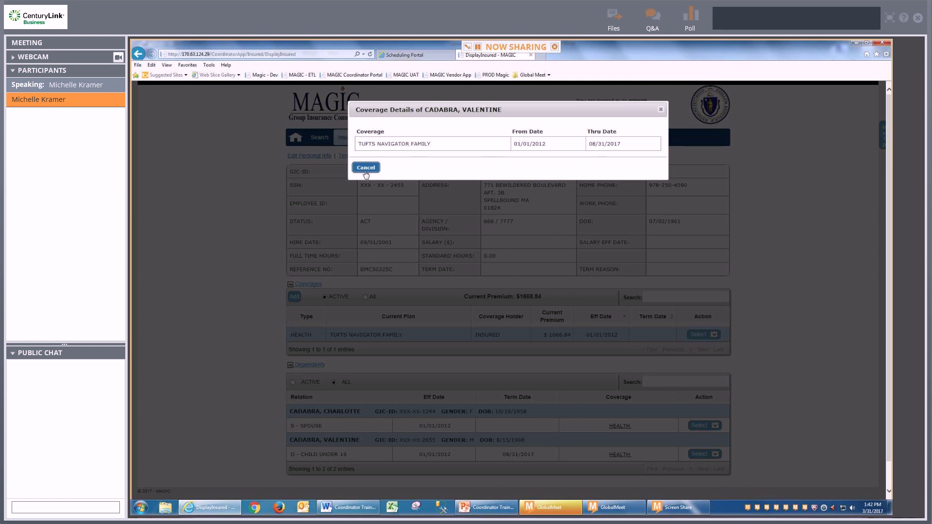
click(366, 168)
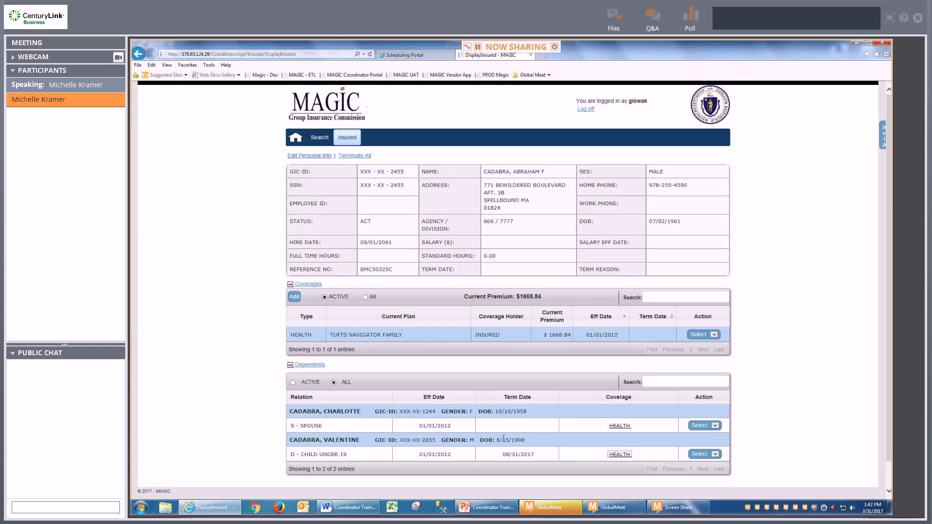
drag(503, 454, 533, 458)
drag(517, 439, 497, 440)
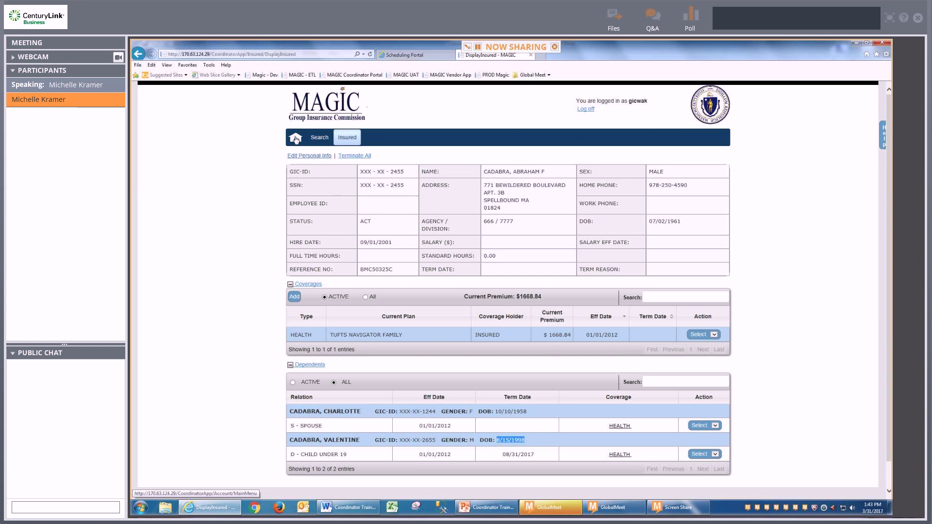
Step: Search again by the shared last name with a different first name and open the second result
click(296, 139)
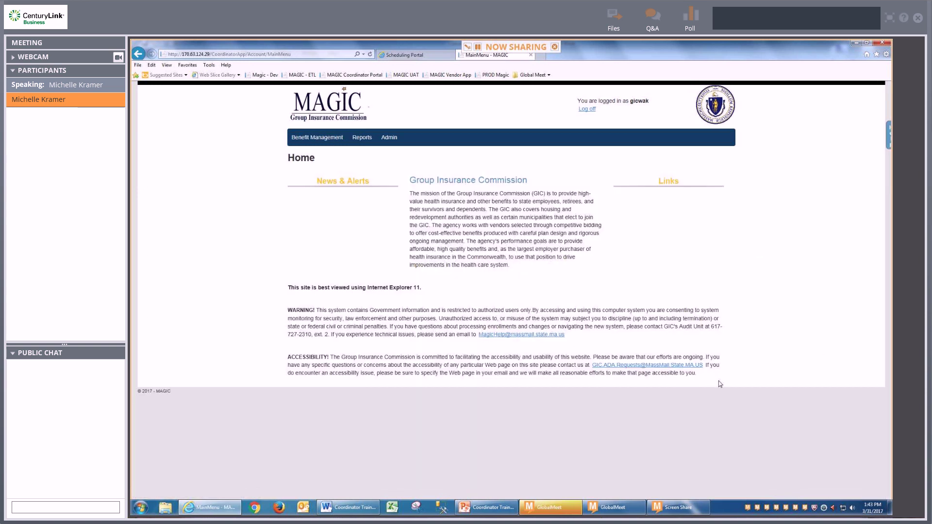
click(305, 140)
click(371, 180)
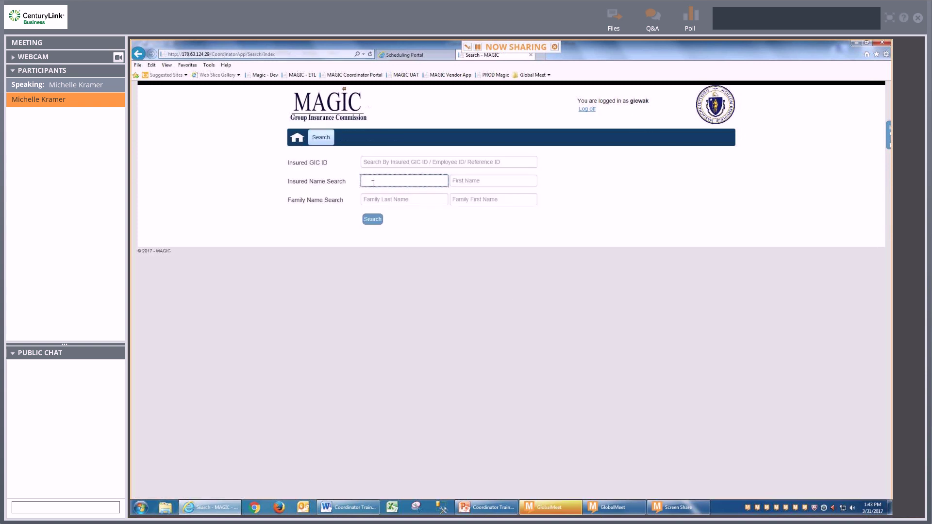
text(cadabra)
key(Tab)
text(abra)
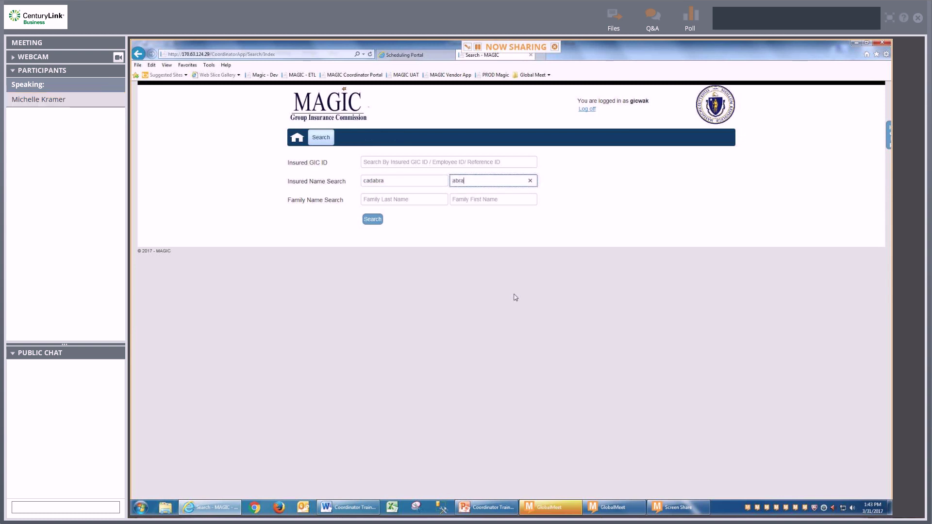
click(368, 220)
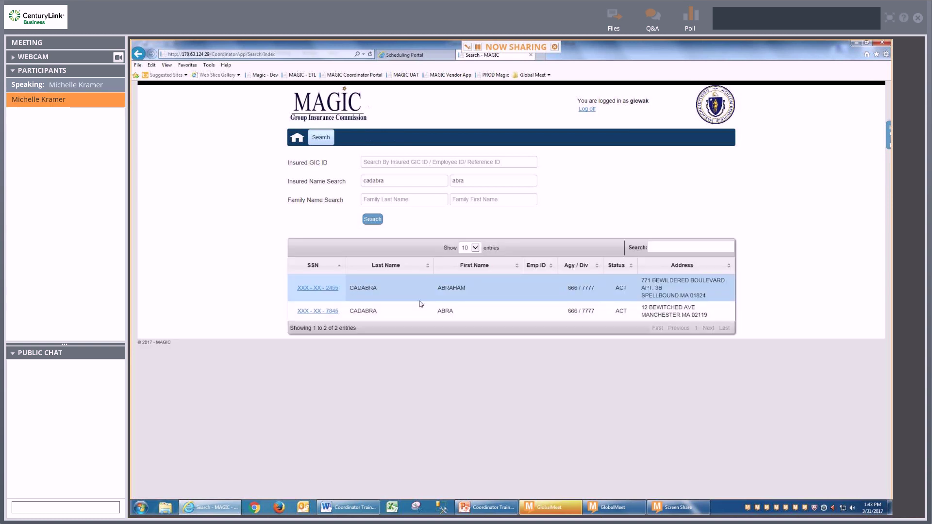
click(323, 311)
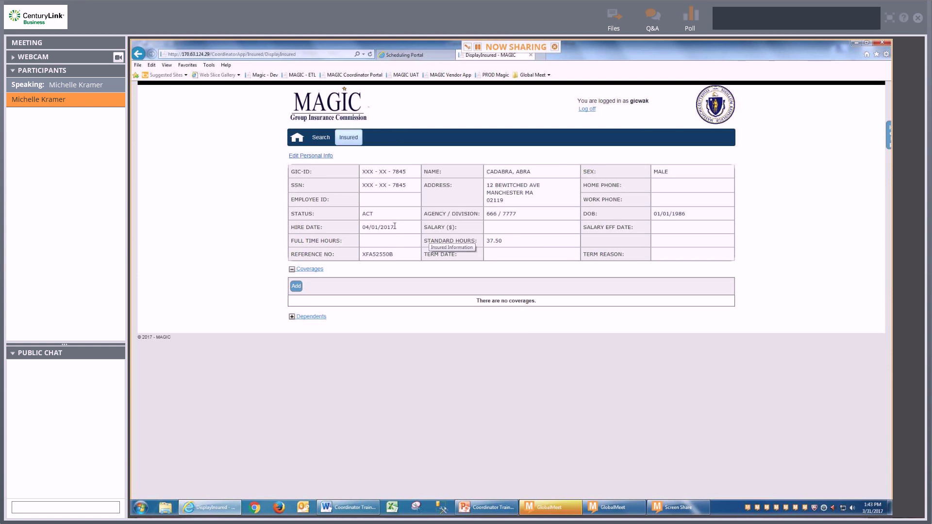
Step: Highlight the 04/01/2017 hire date, then start adding a coverage from the Coverages section
drag(394, 226, 361, 228)
click(386, 243)
click(297, 287)
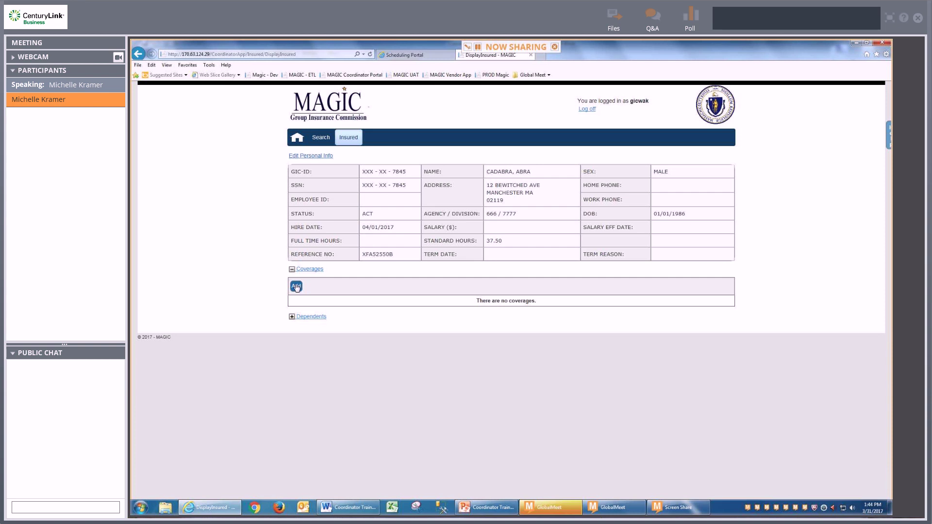
click(296, 286)
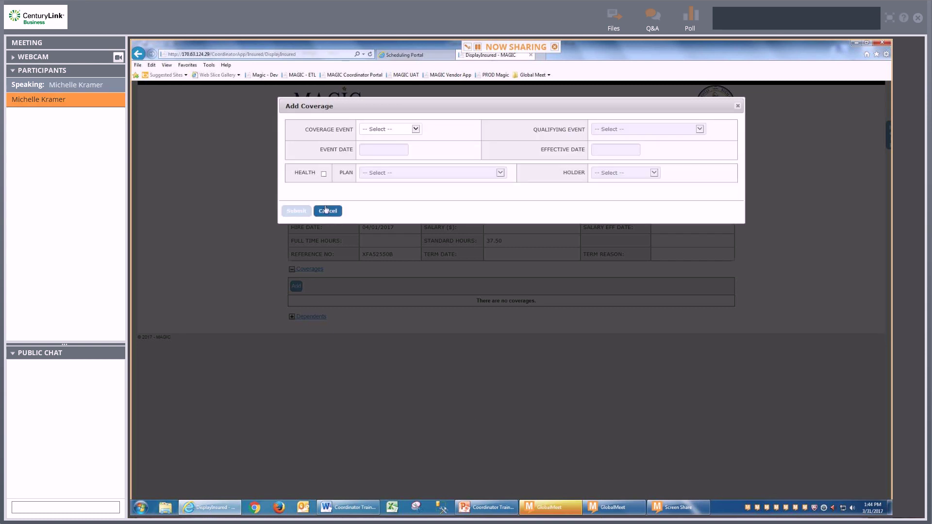
Step: Choose New Hire / Rehire, tick Health, select plan FALLON DIRECT CARE FAMILY, and submit
click(368, 133)
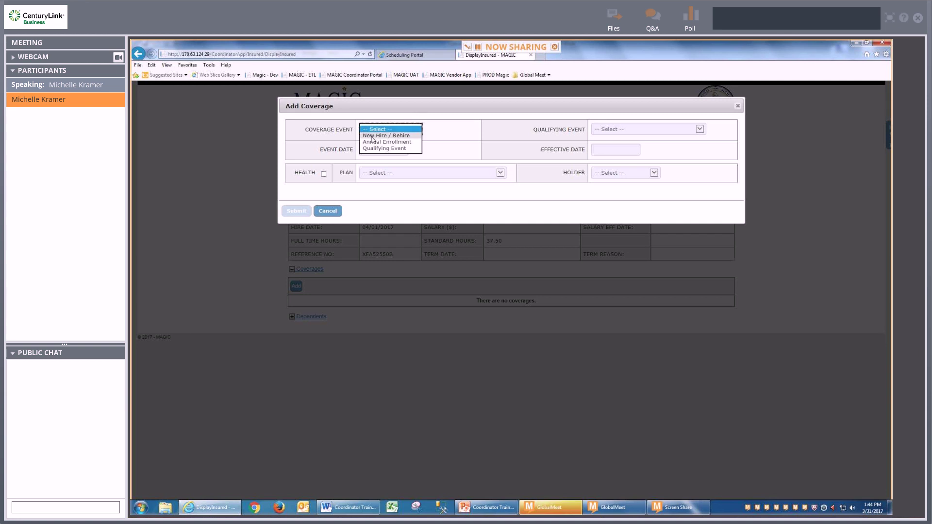
click(374, 135)
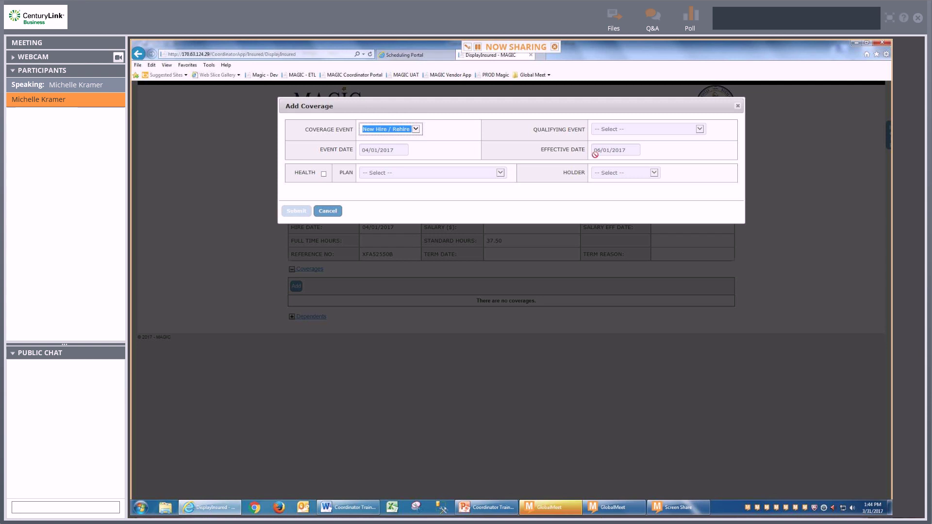
click(324, 175)
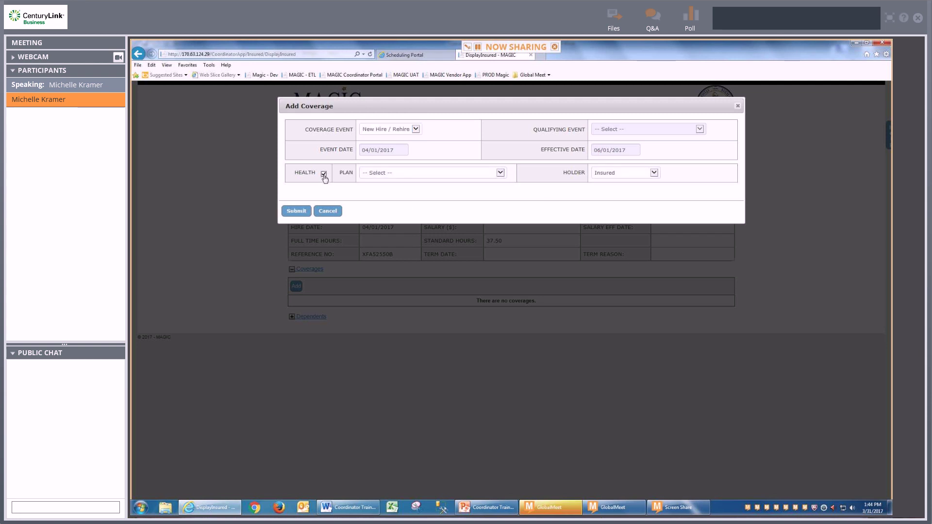
click(397, 175)
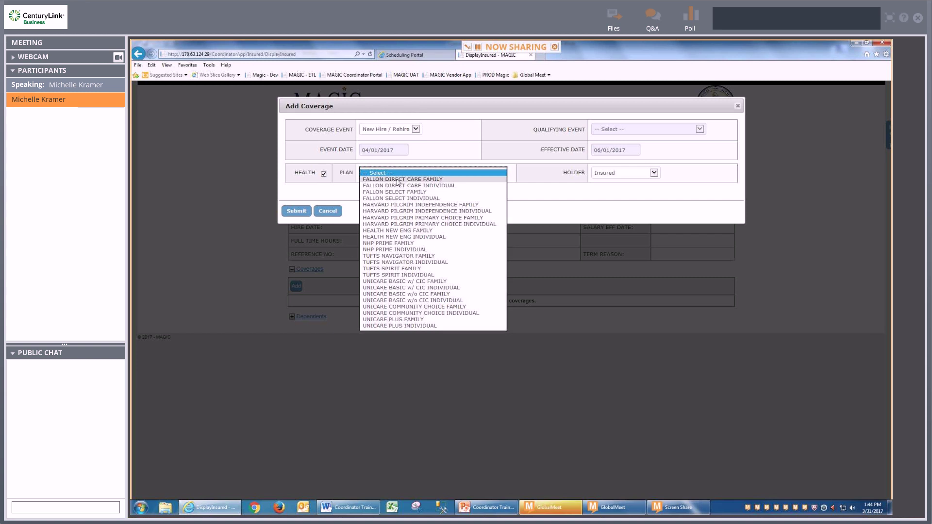
click(397, 181)
click(298, 212)
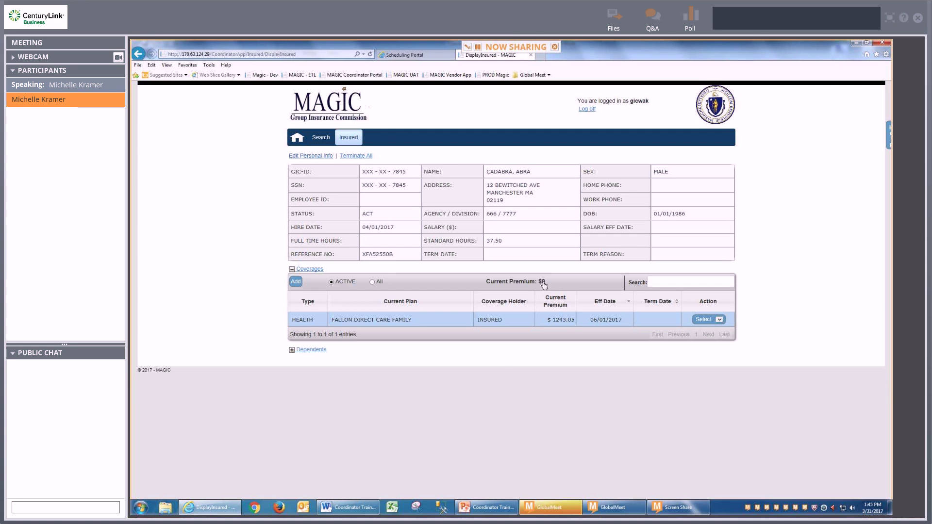
Step: Expand the Dependents section, showing no dependents under the Fallon Direct Care Family coverage
click(292, 350)
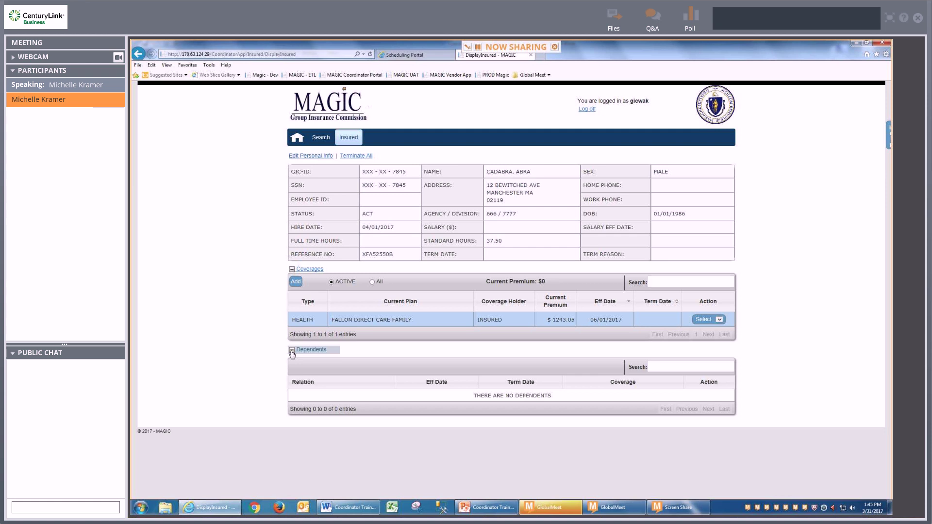
Step: Search for the third insured by last and first name and open the matching record
click(321, 140)
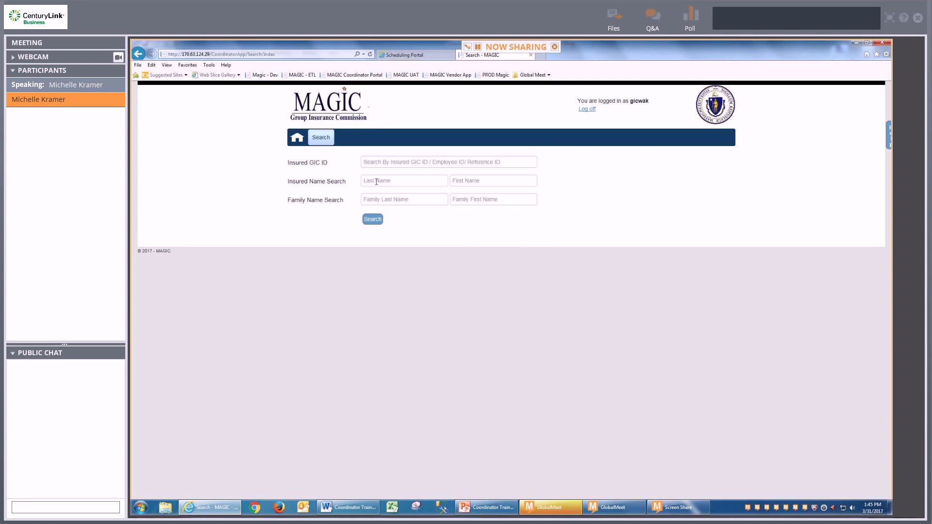
click(377, 181)
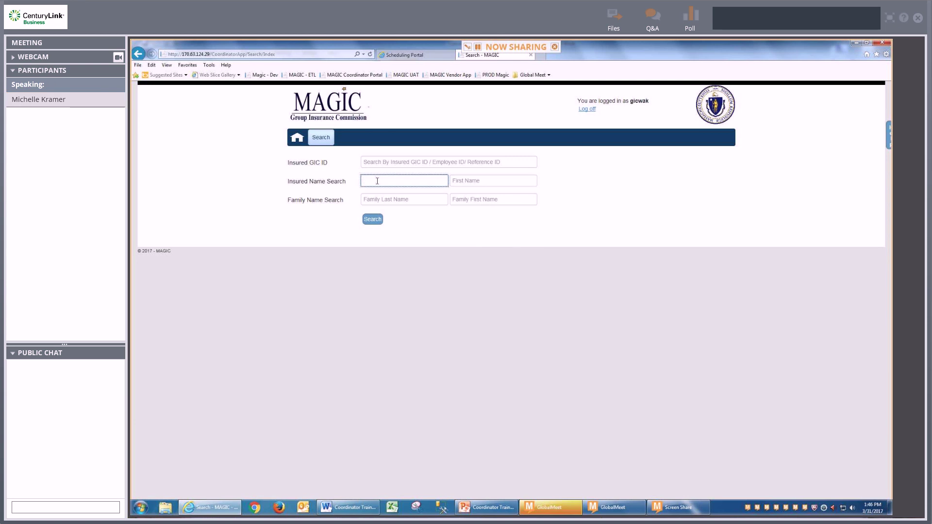
text(cadalra)
key(Tab)
text(igor)
key(Return)
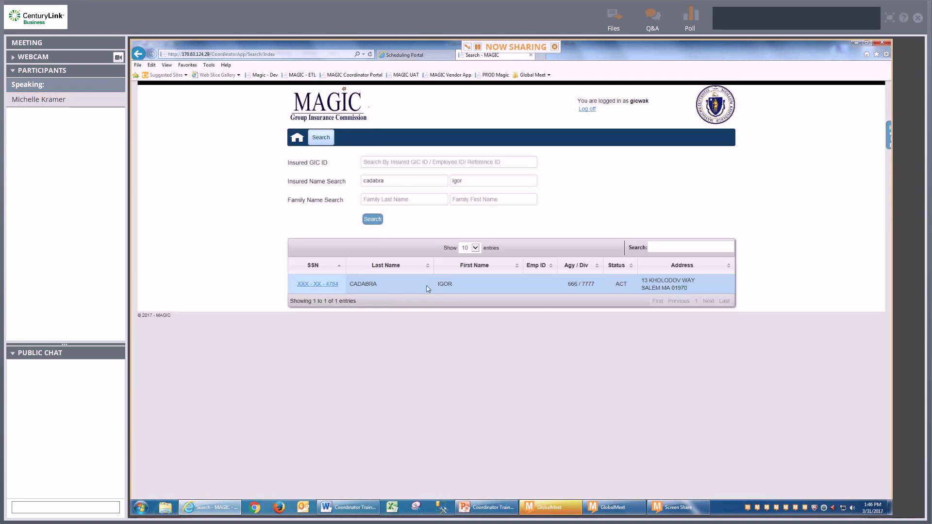
click(319, 284)
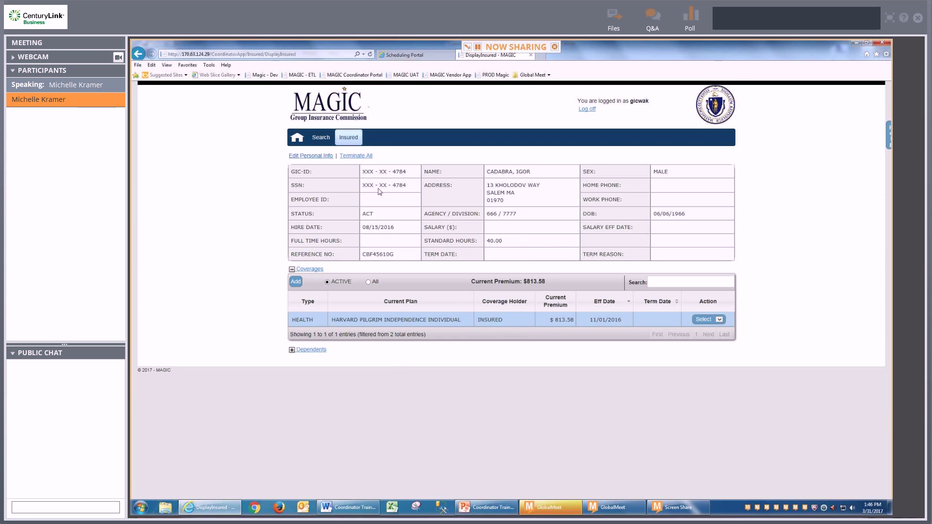
Step: Terminate all coverages for reason 92 - Left State Service dated 05/31/2017, and confirm
click(352, 158)
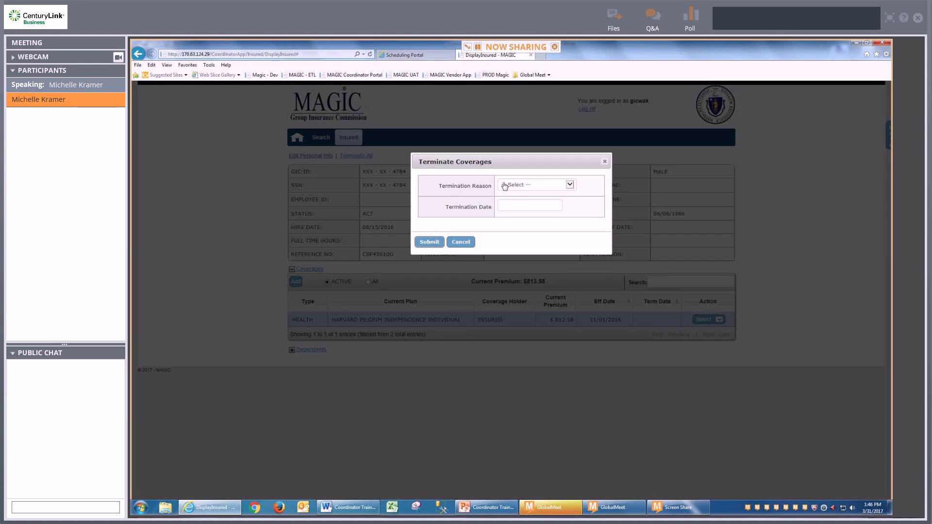
click(505, 186)
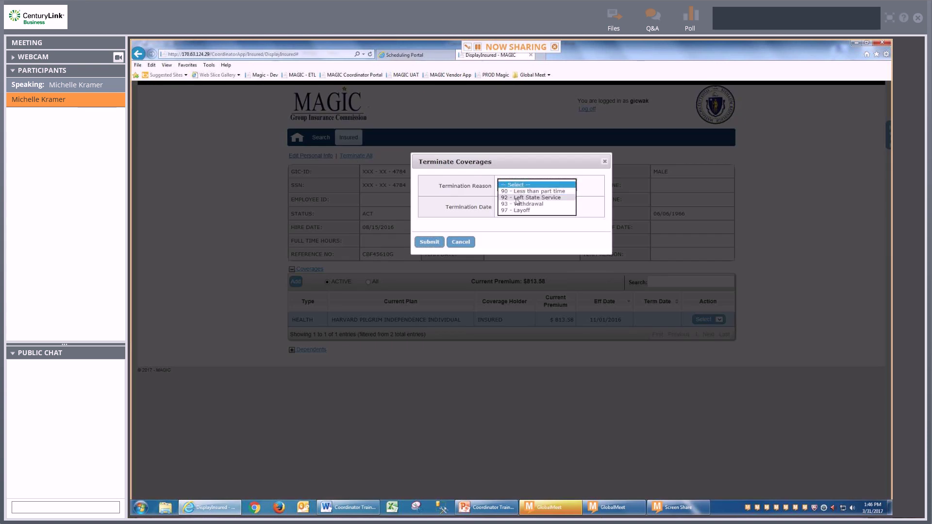
click(521, 197)
click(546, 205)
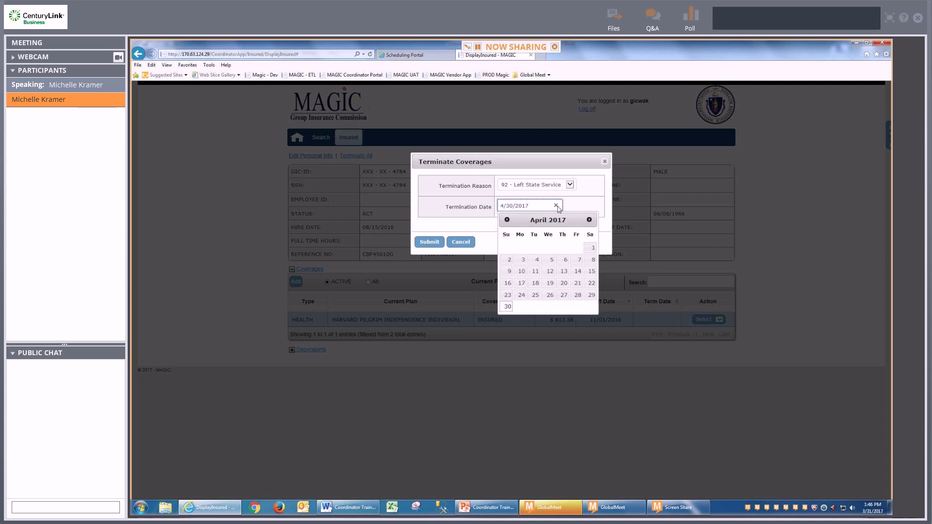
click(590, 220)
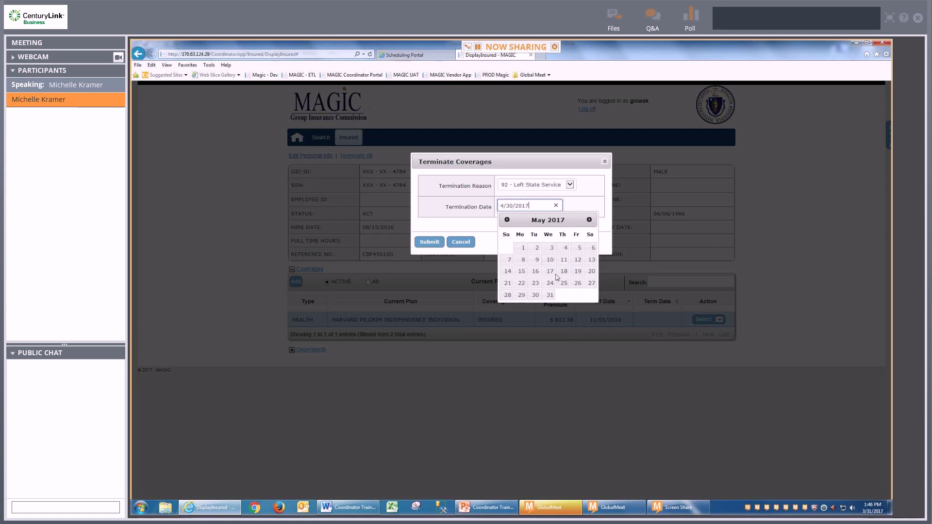
click(549, 295)
key(shift+Tab)
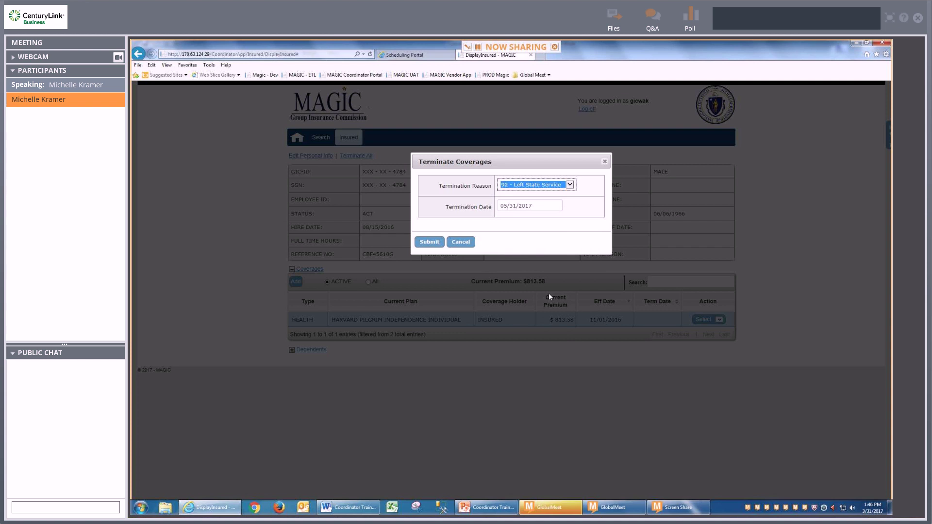
click(434, 243)
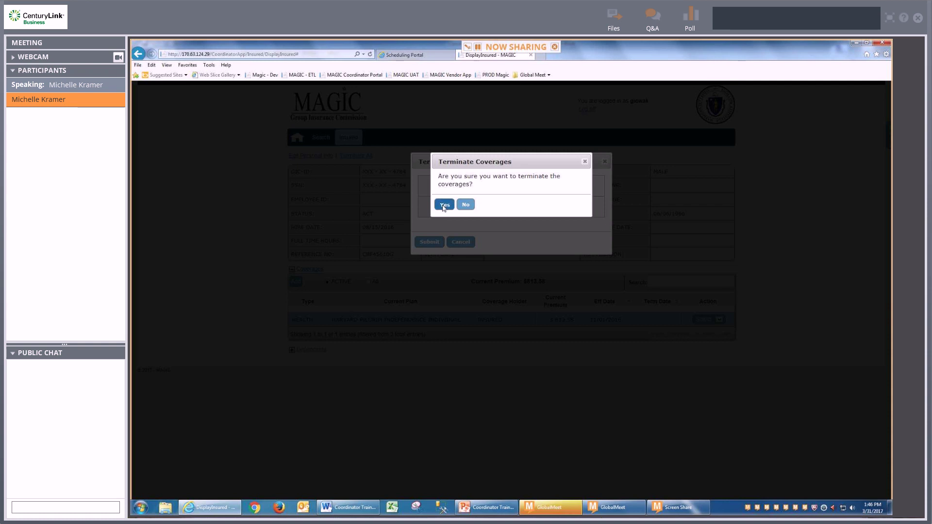
click(443, 206)
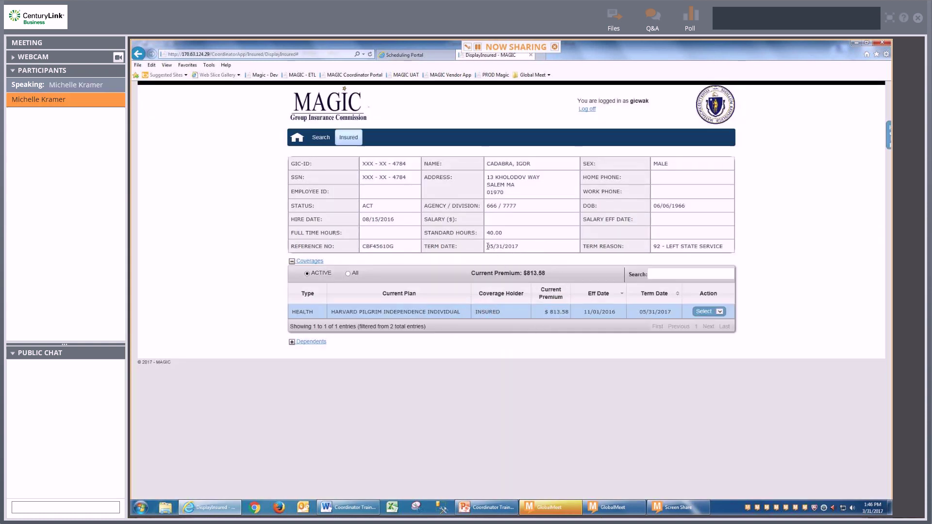
drag(487, 246, 519, 248)
click(537, 249)
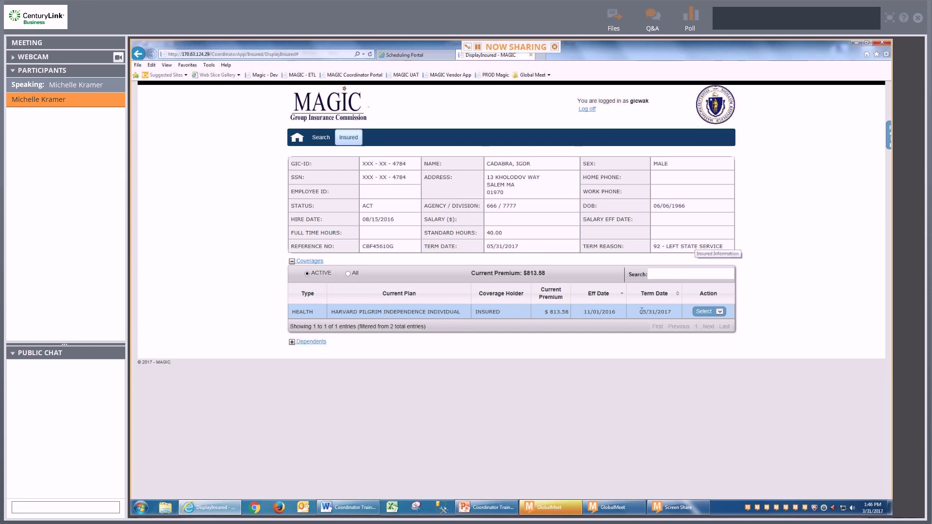
drag(638, 311, 670, 314)
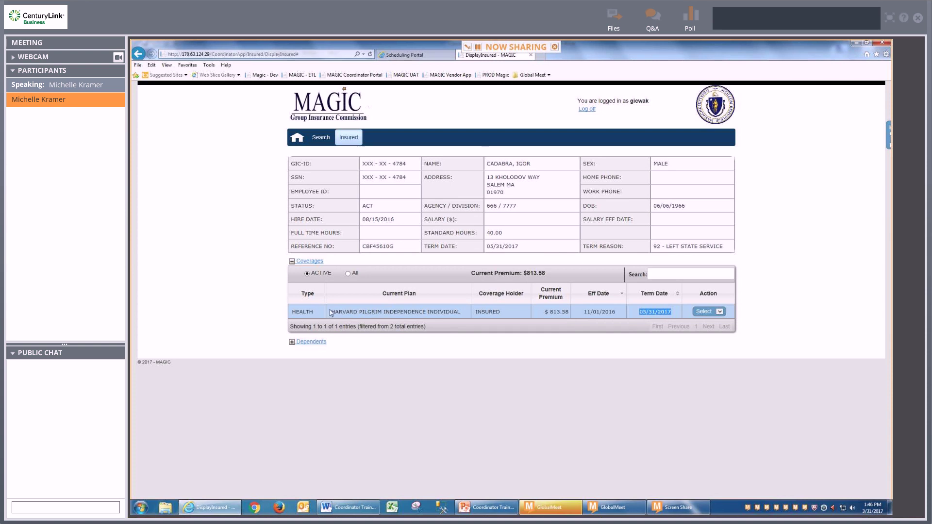
click(292, 343)
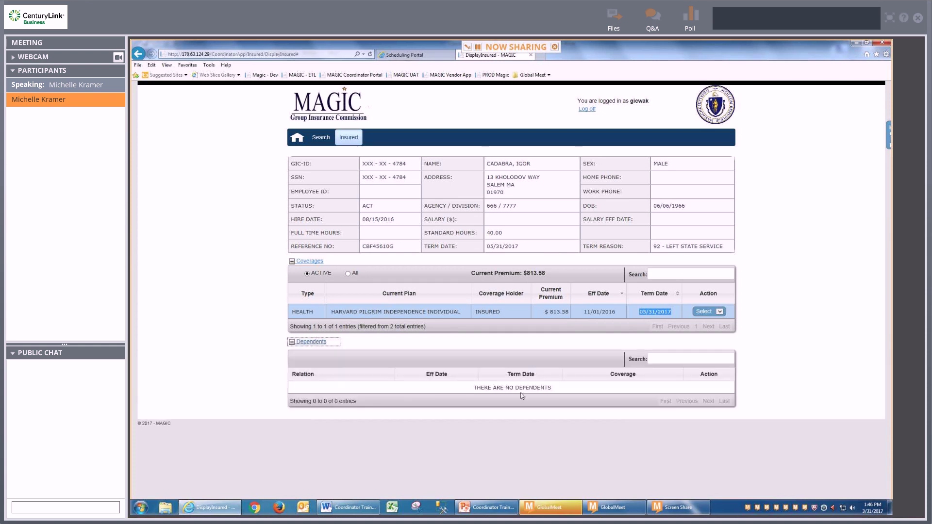
click(292, 343)
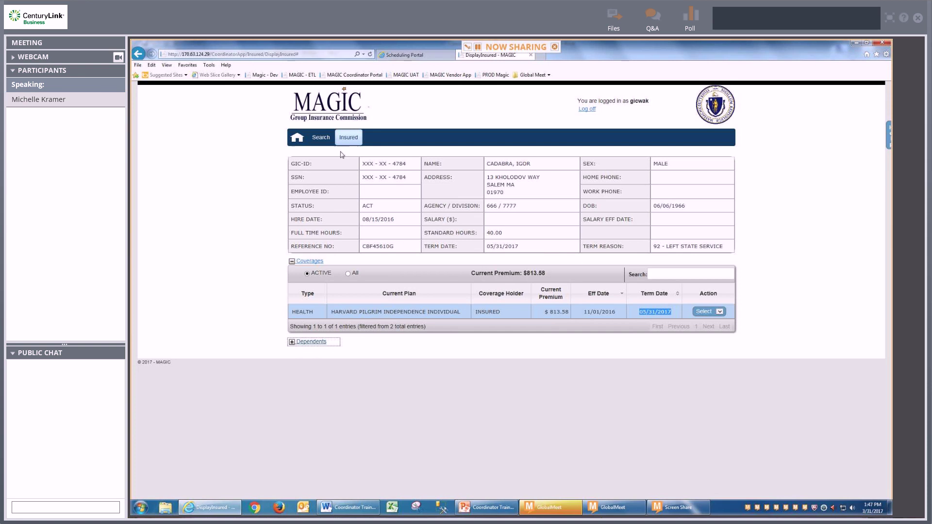
Step: Search for the insured by last and first name and open the matching record
click(317, 139)
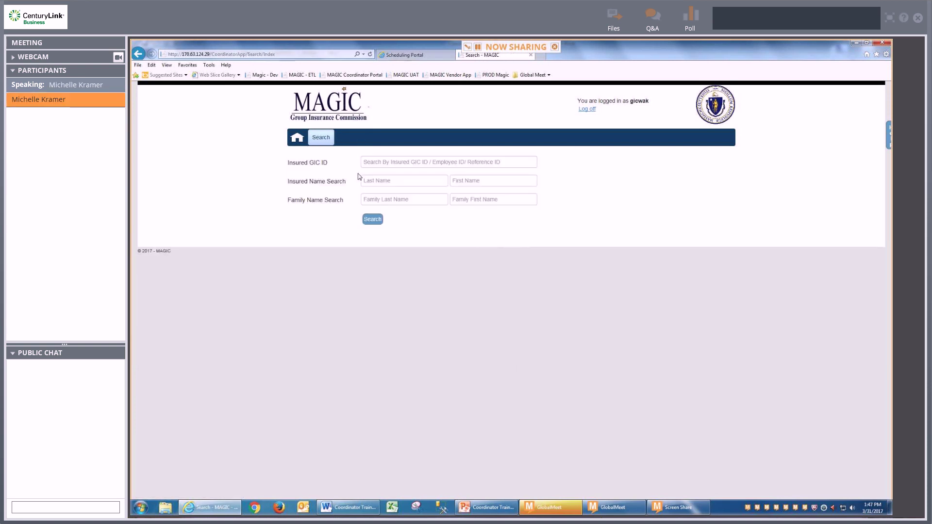
click(375, 181)
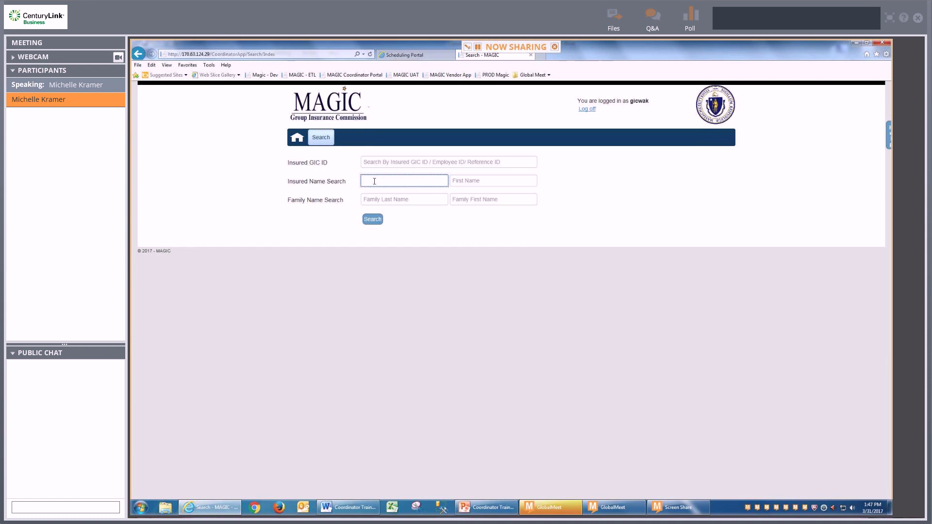
text(cadabra)
key(Tab)
text(boris)
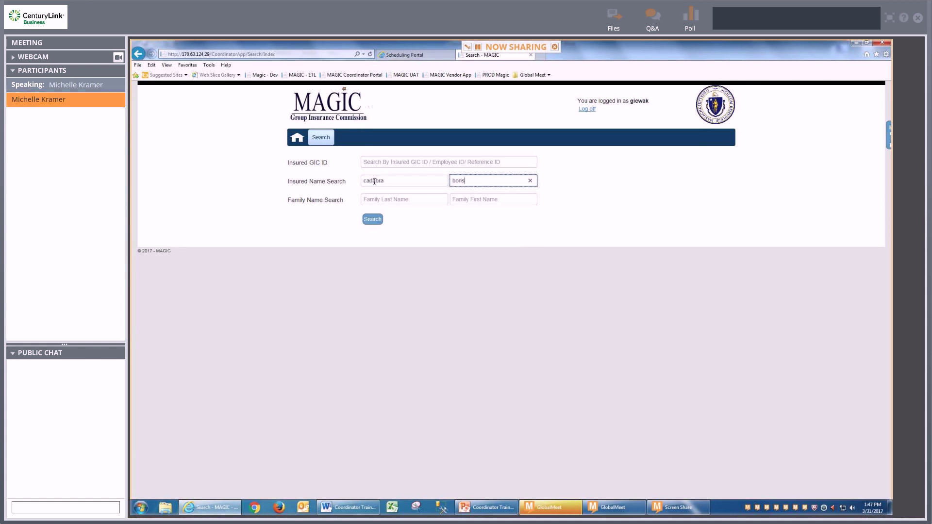
key(Return)
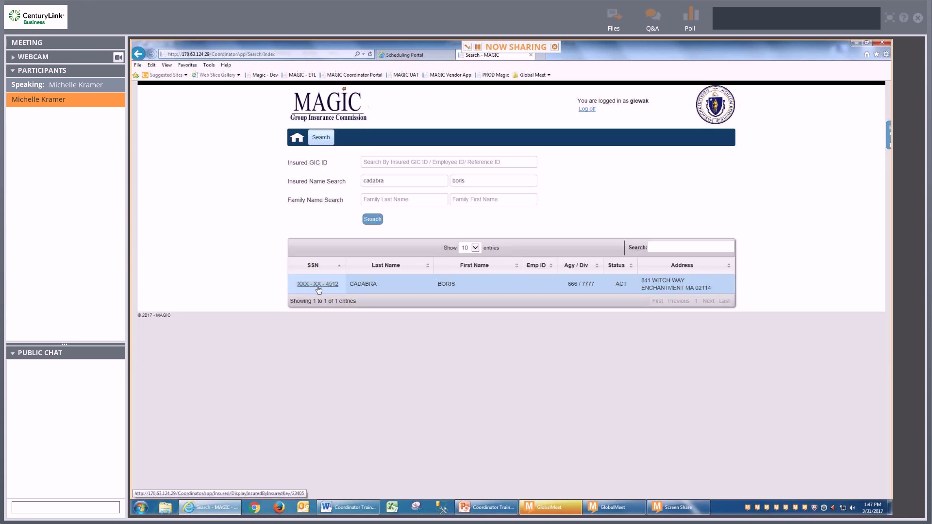
click(318, 285)
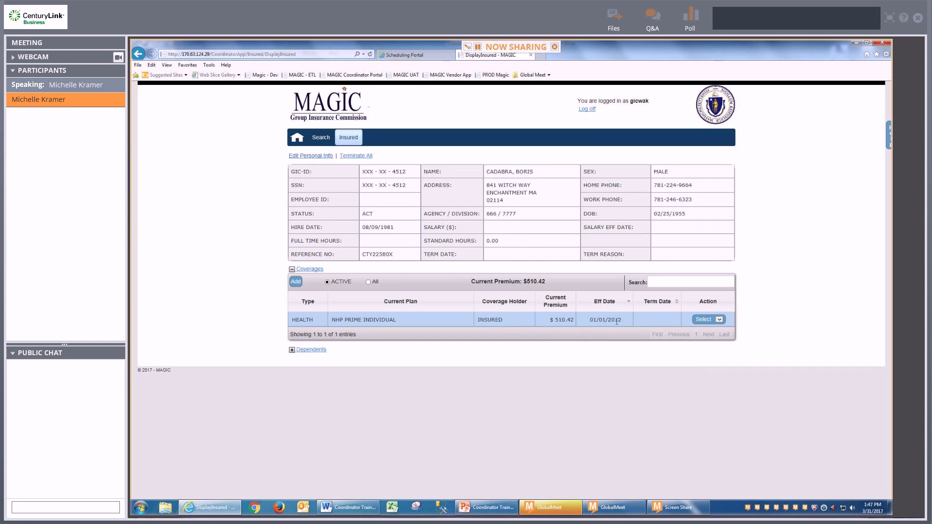
Step: Review the NHP Prime Individual premium history ($445.77 to $510.42), then close it
click(717, 321)
click(716, 333)
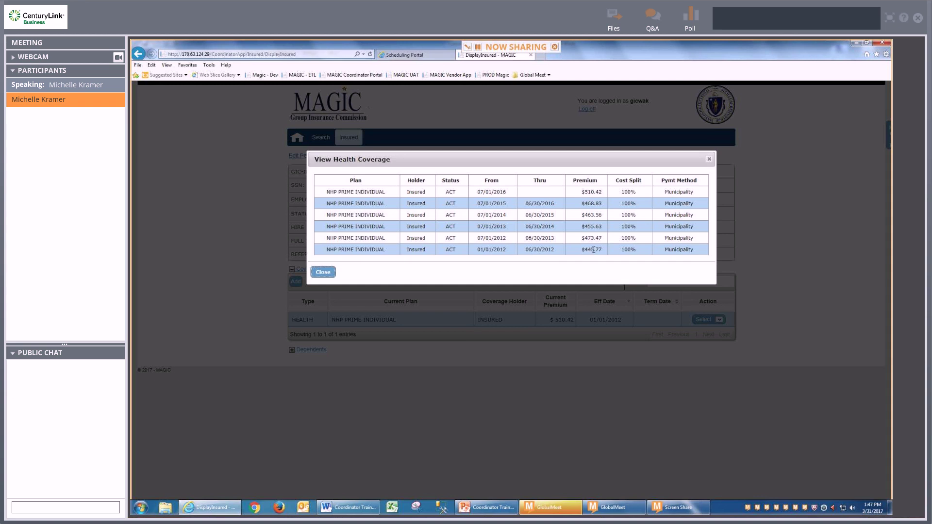
click(324, 272)
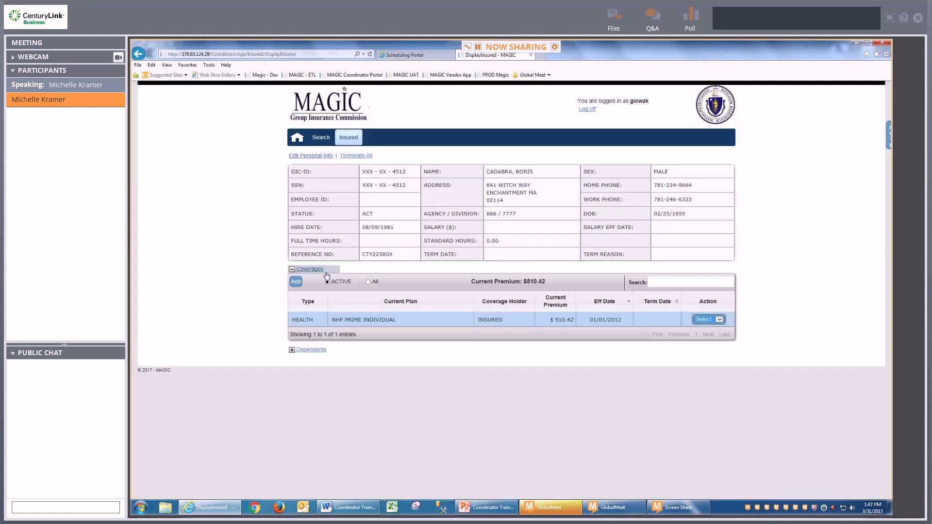
Step: Terminate the NHP Prime Individual coverage on 05/31/2017 with reason 94 - Coverage Change
click(719, 321)
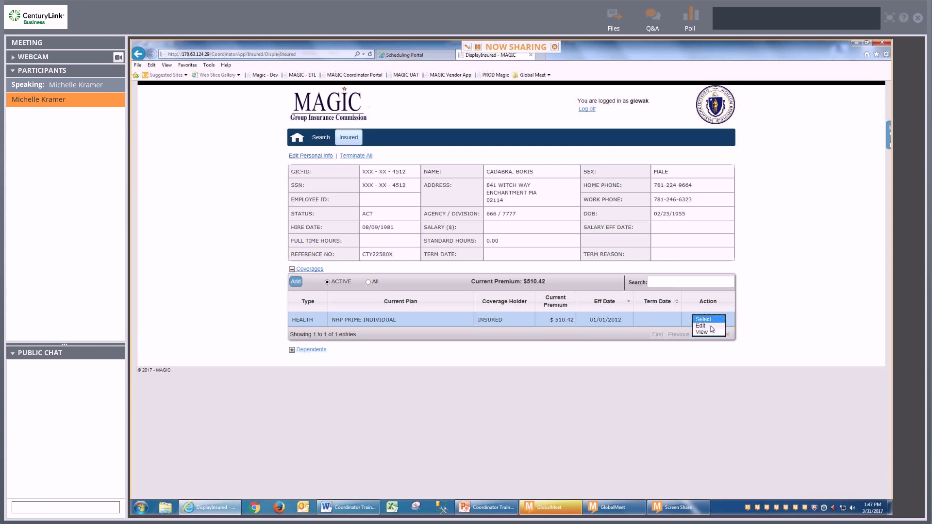
click(710, 326)
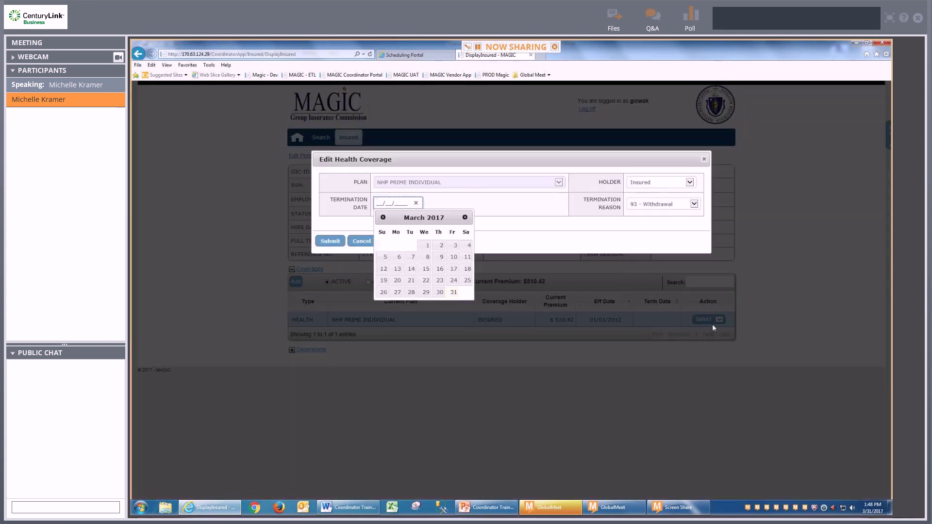
click(464, 217)
click(464, 217)
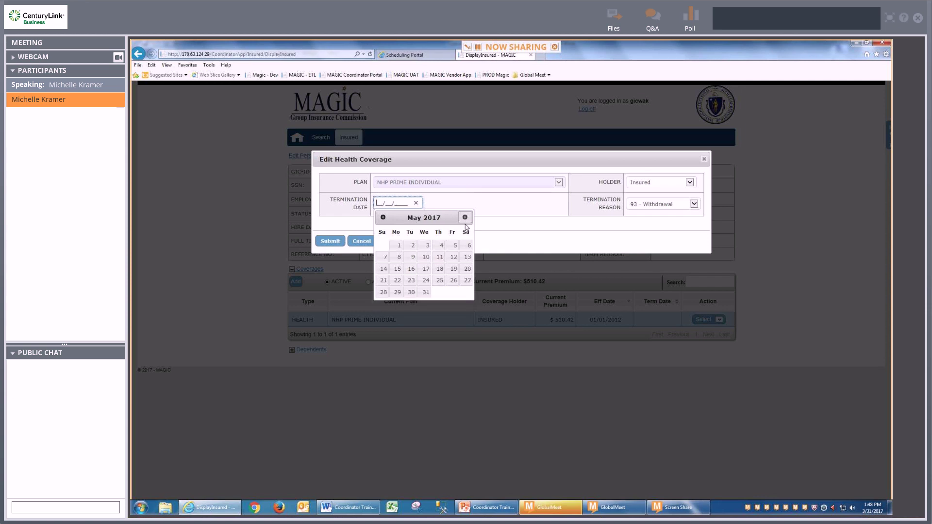
click(425, 293)
click(633, 207)
click(634, 211)
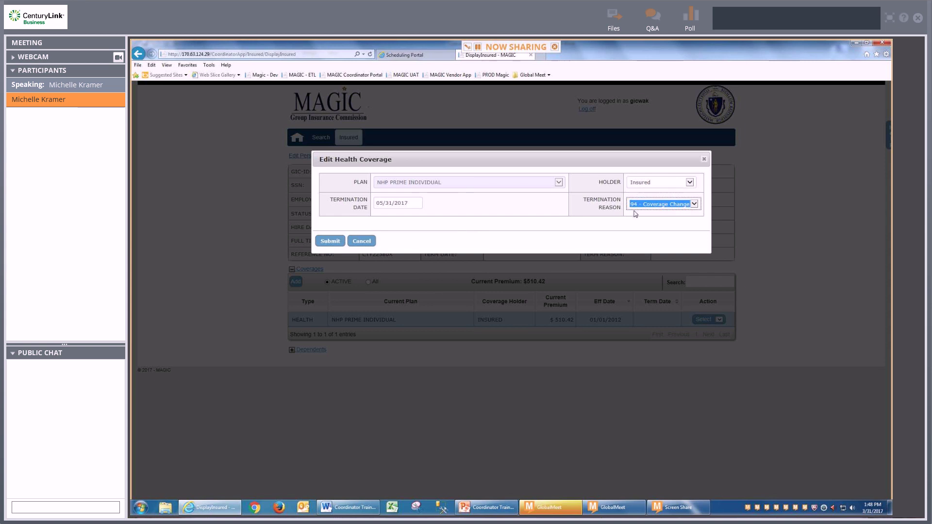
click(330, 241)
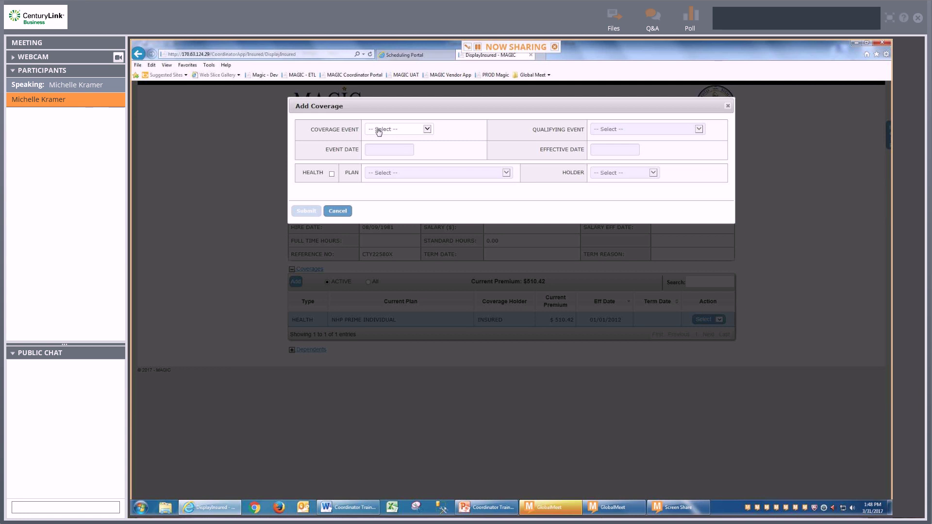
Step: Set the coverage event to Qualifying Event, Birth / Adoption, with event date 05/31/2017
click(379, 132)
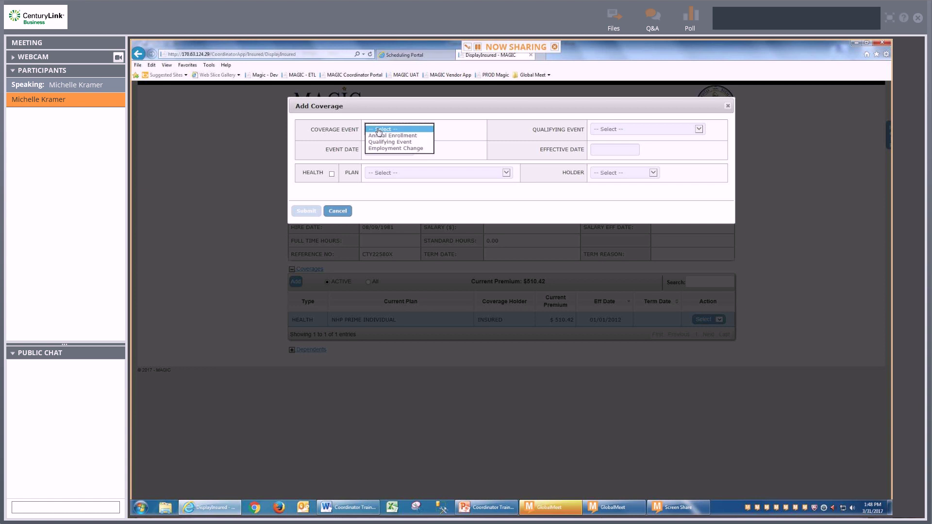
click(381, 142)
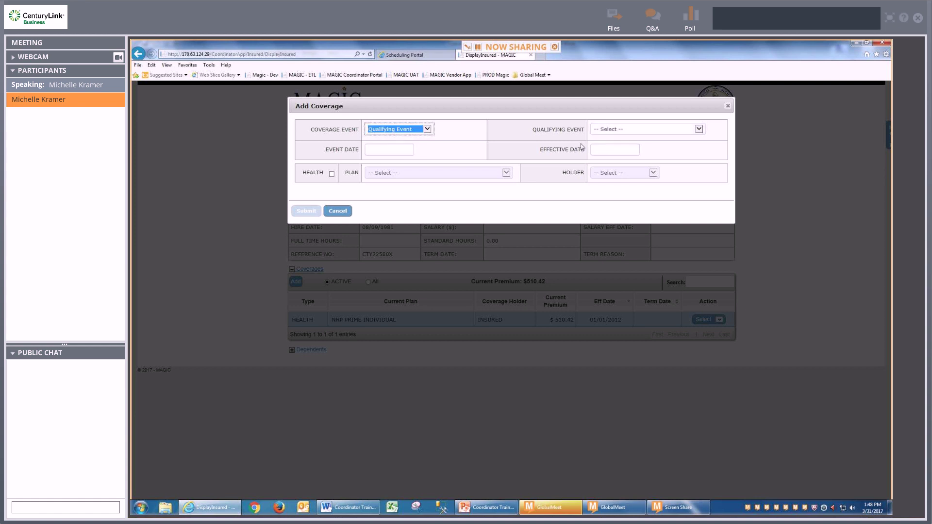
click(596, 130)
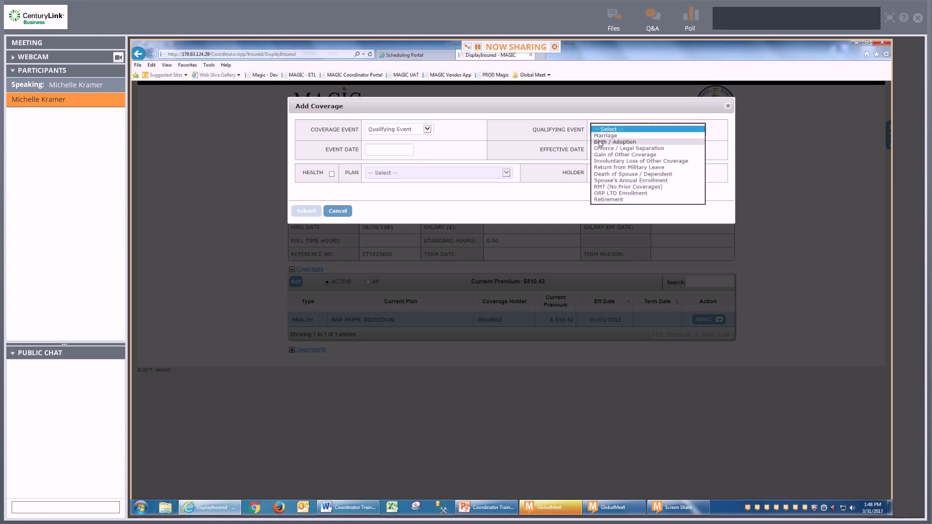
click(600, 142)
click(368, 150)
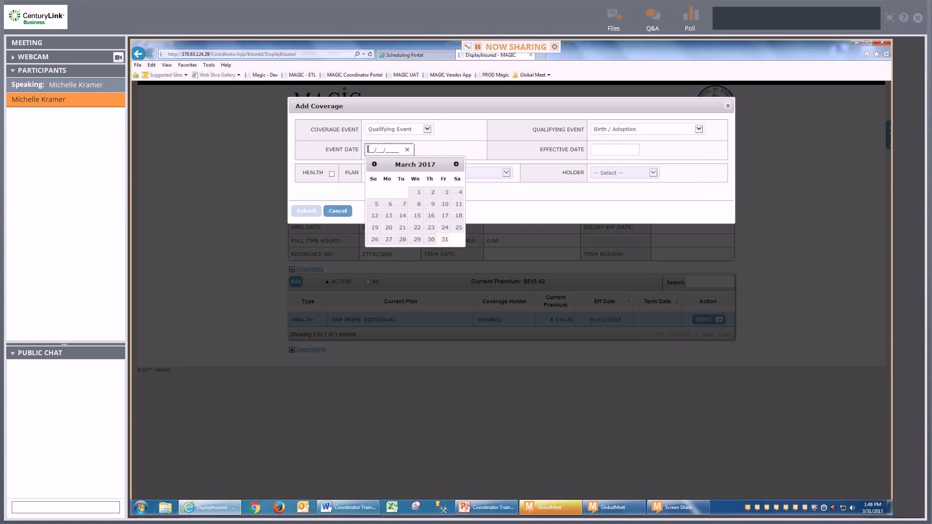
text(04/)
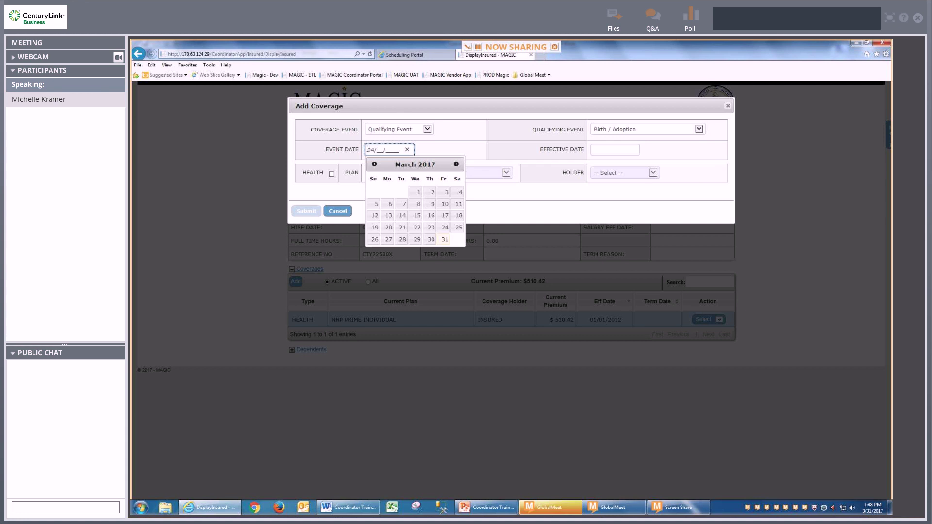
text(30/2017)
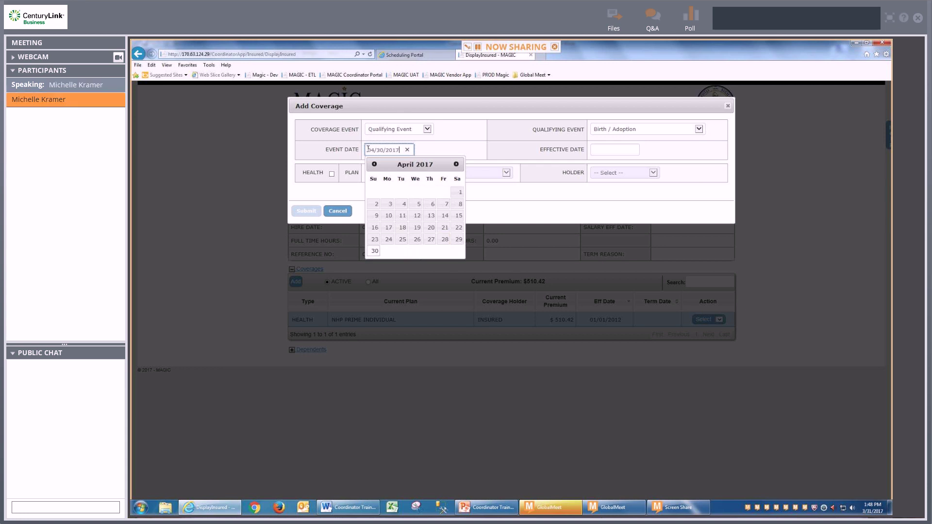
click(594, 150)
click(397, 149)
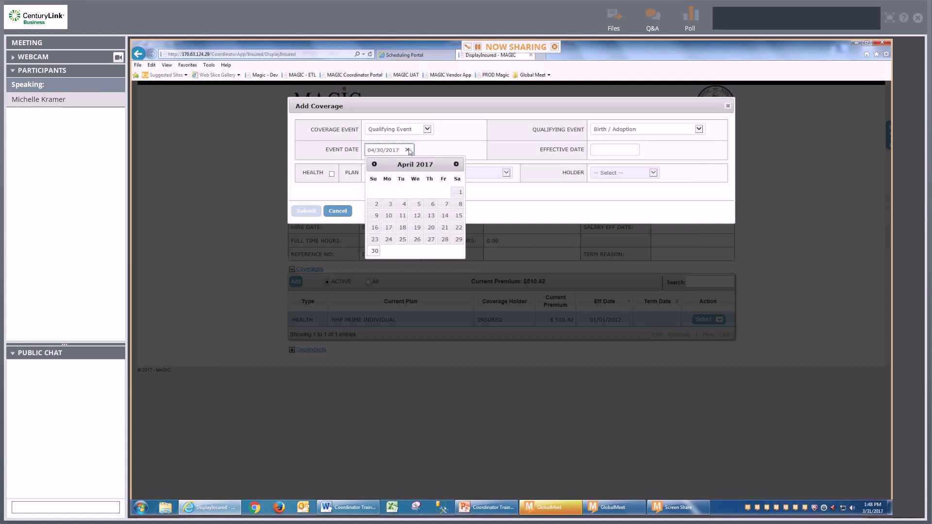
click(456, 164)
click(417, 239)
Step: Enroll in NHP PRIME FAMILY health coverage effective 06/01/2017 and submit it
click(594, 150)
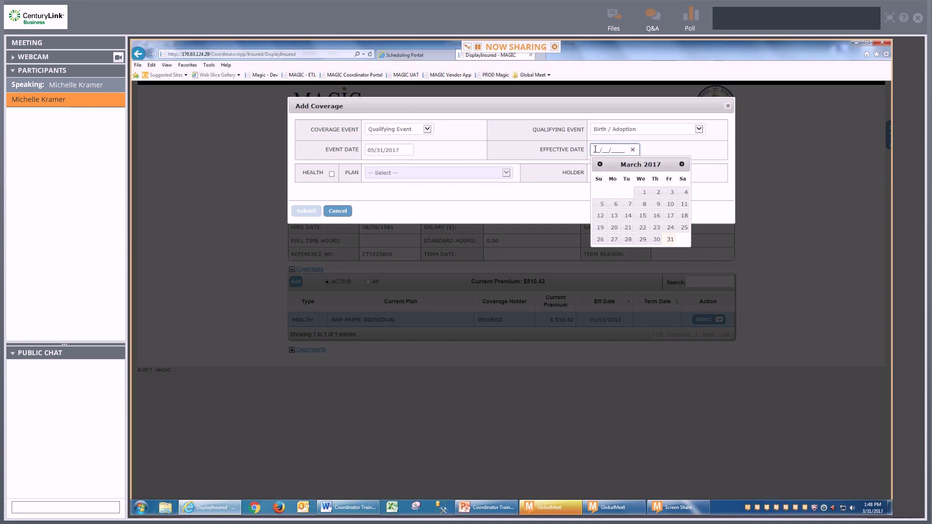
text(06012017)
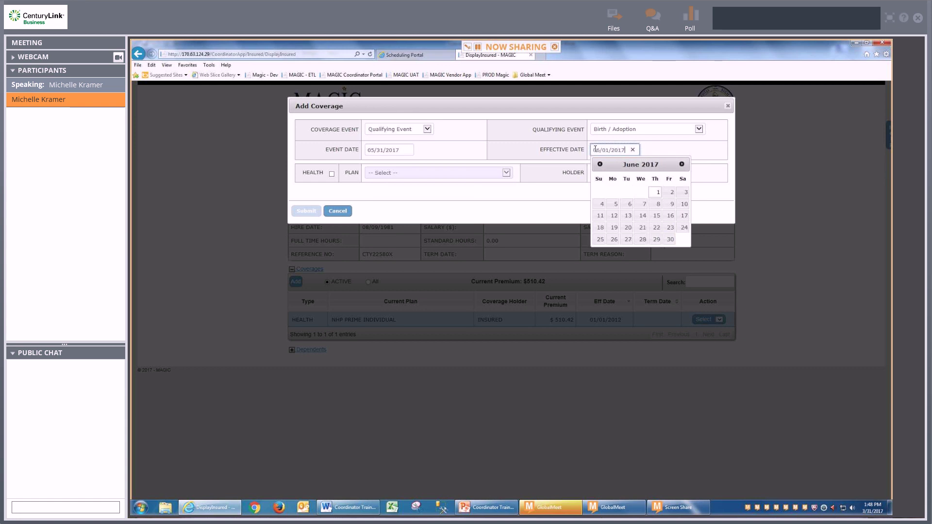
click(332, 173)
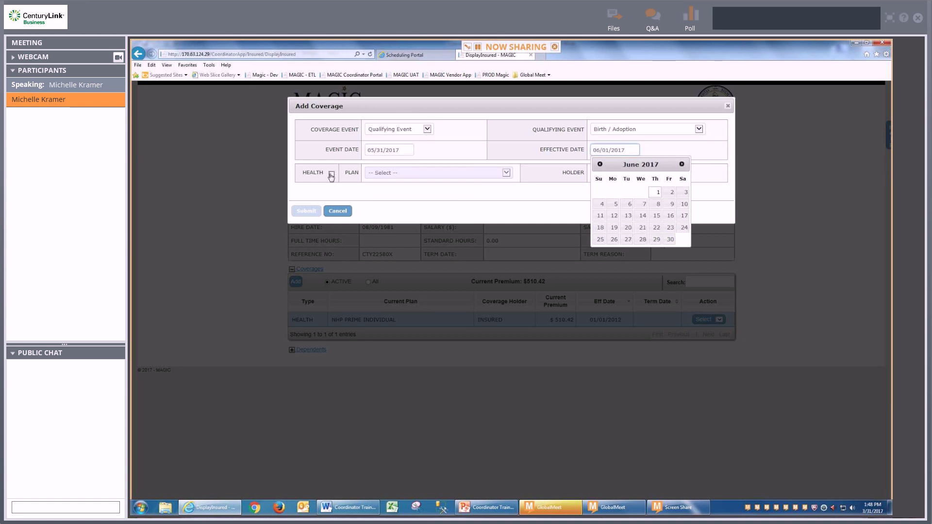
click(384, 175)
click(384, 174)
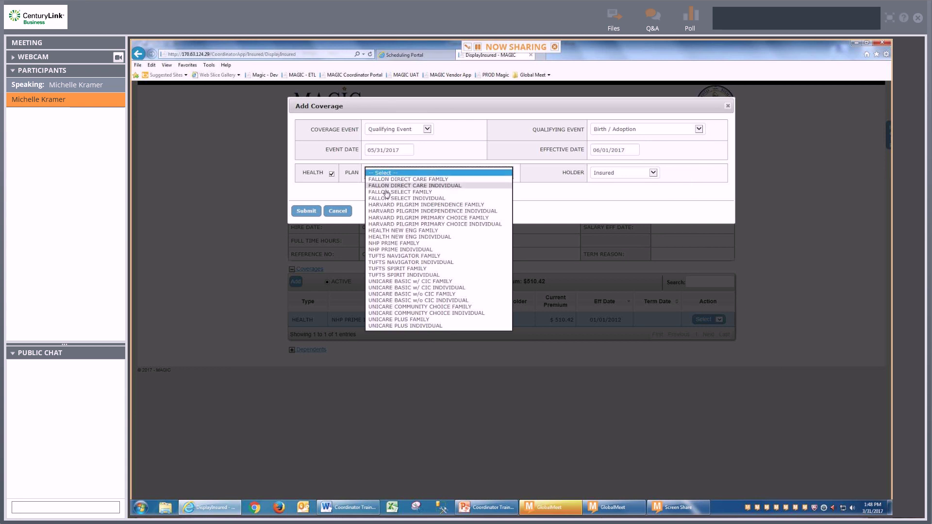
click(390, 244)
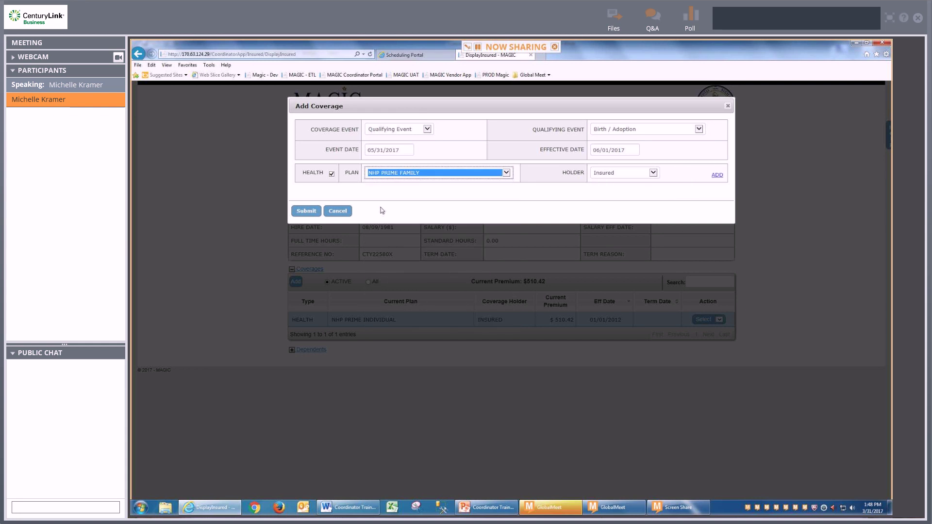
click(306, 211)
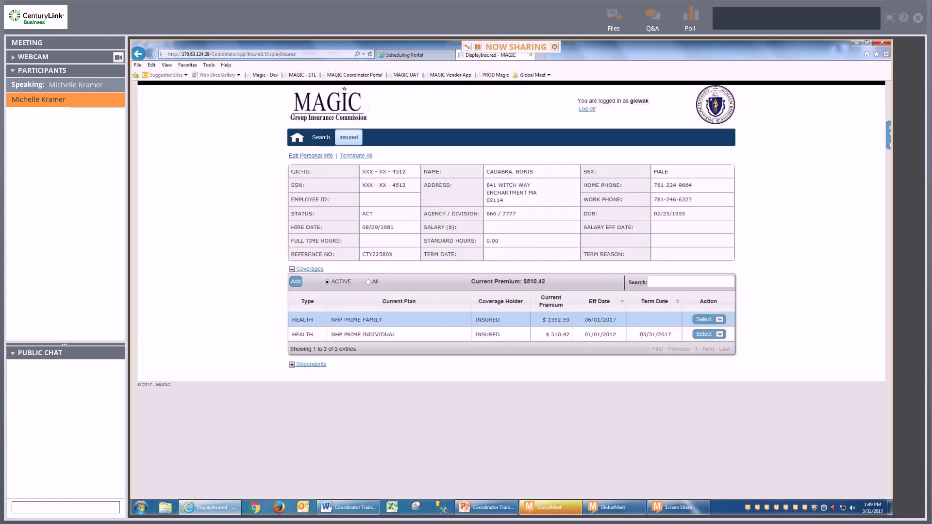
Step: Expand the empty dependents list, and open then cancel the NHP Prime Family edit form
drag(639, 335, 672, 338)
click(292, 365)
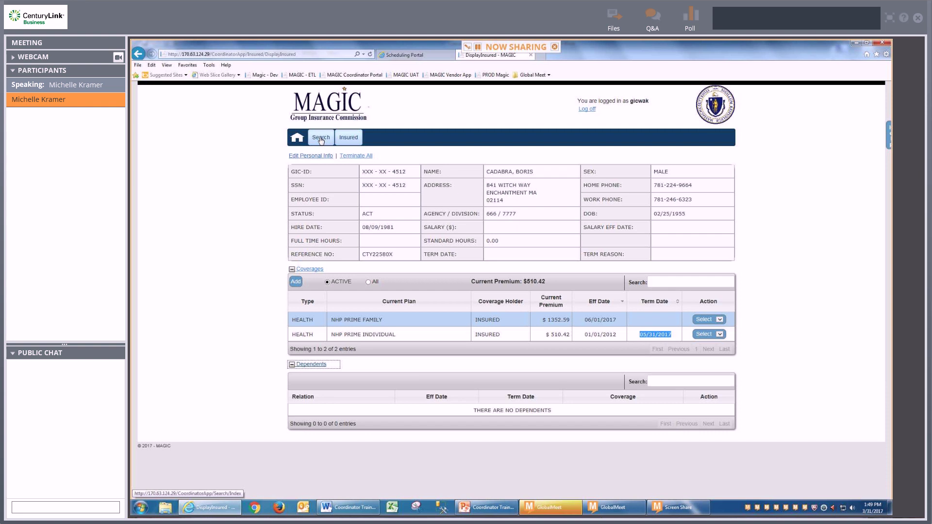
click(709, 319)
click(712, 329)
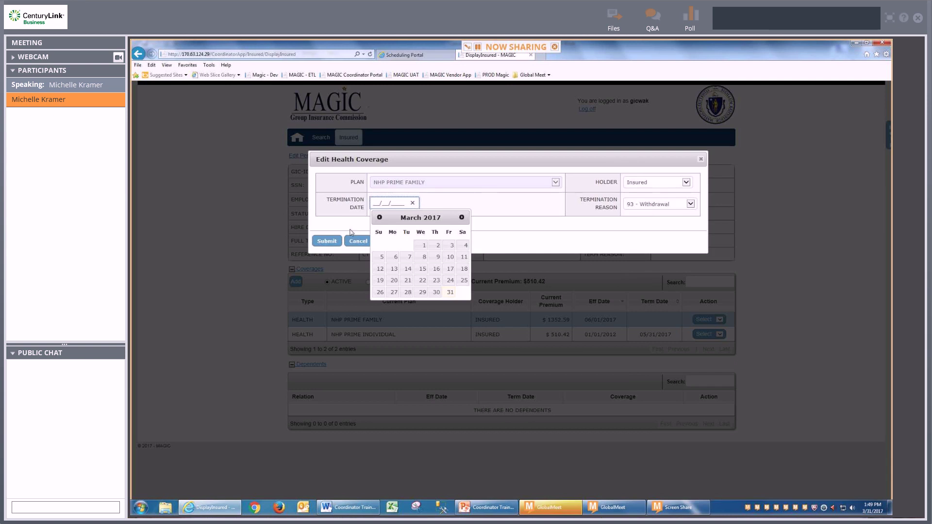
click(356, 242)
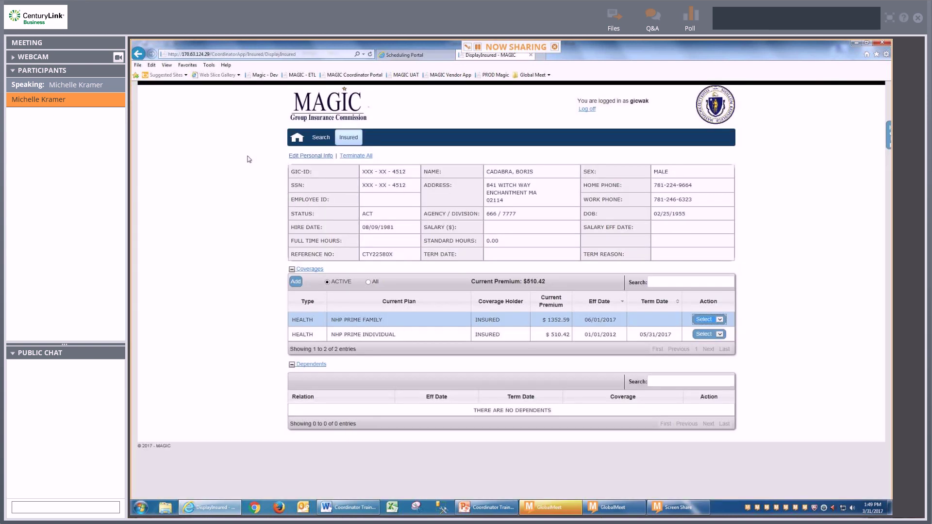
Step: Search for the next insured by last and first name
click(322, 143)
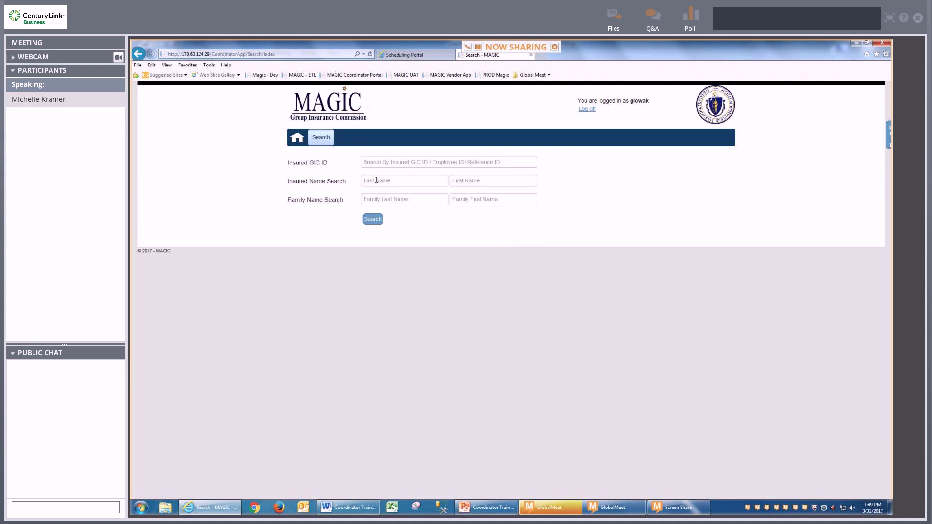
click(378, 180)
text(cadabra)
key(Tab)
text(jospehine)
key(Return)
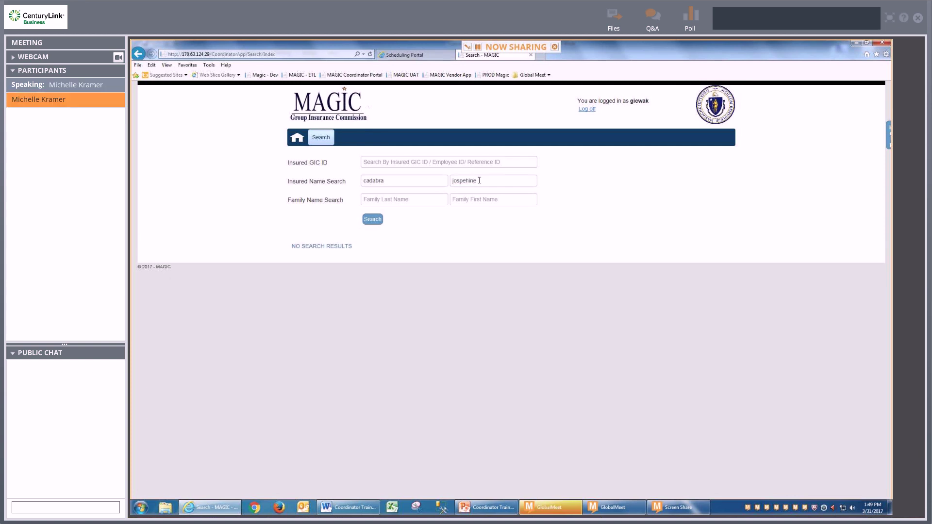
Step: Correct the misspelled first name, search again, and open the insured's record
double_click(479, 181)
text(josephine)
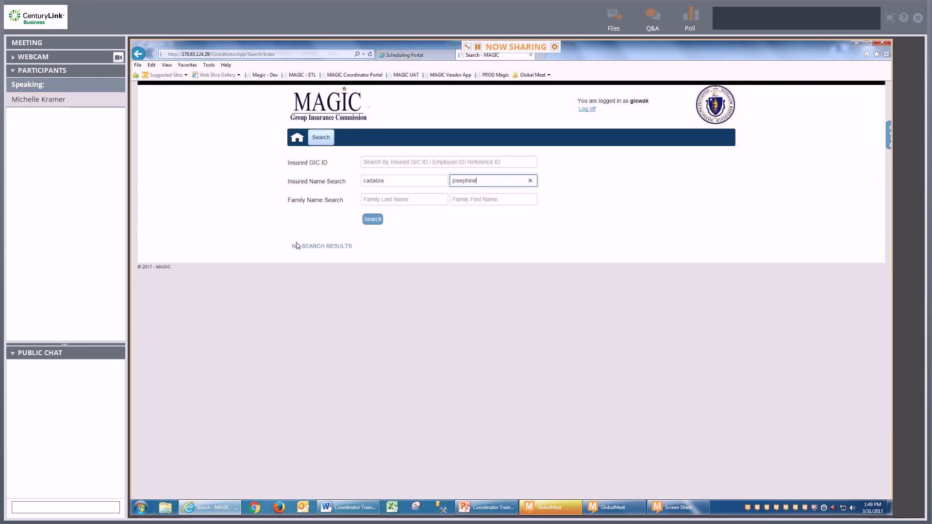
click(372, 222)
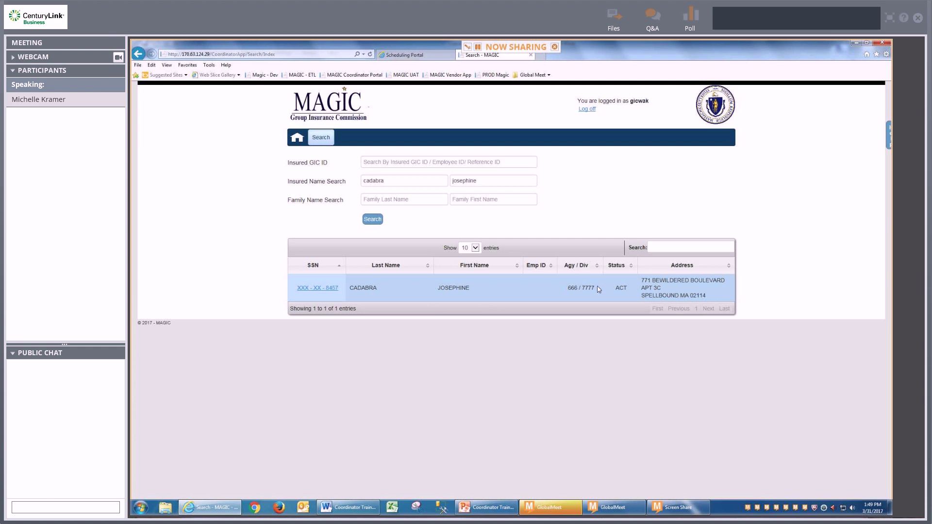
drag(597, 288, 567, 289)
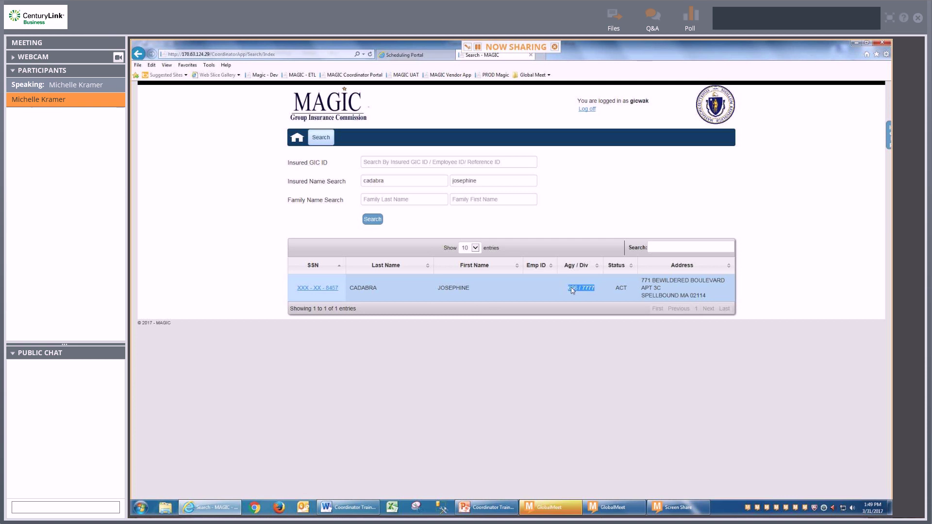
click(316, 288)
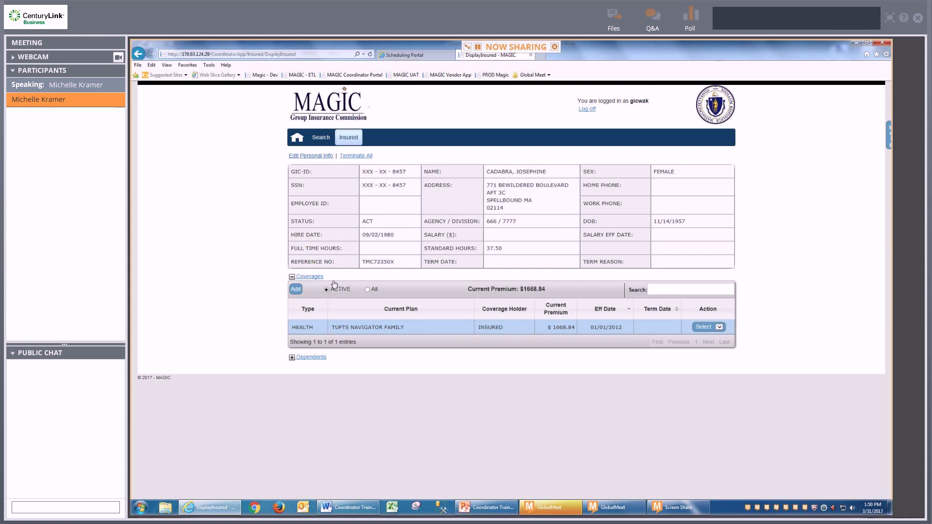
Step: Show active dependents, review the Tufts Navigator Family plan history, and open its edit form
click(291, 358)
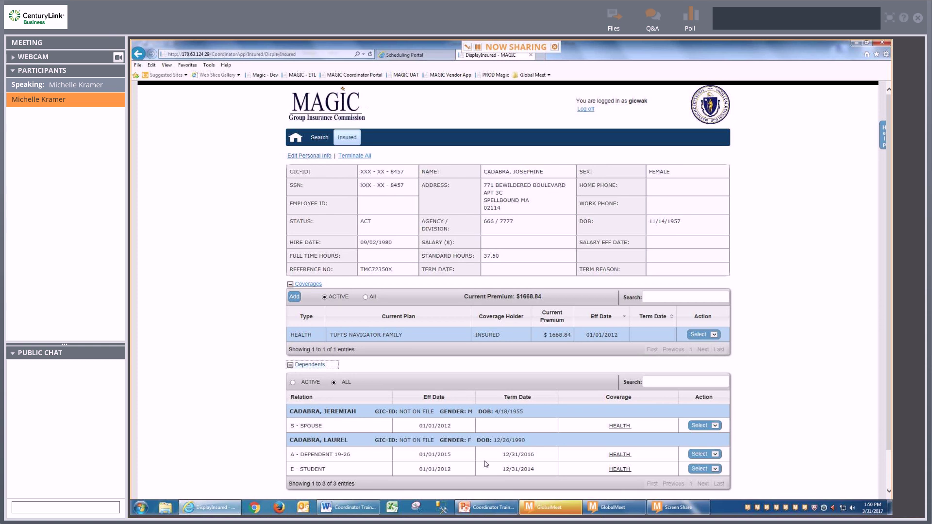
click(293, 383)
click(714, 335)
click(705, 346)
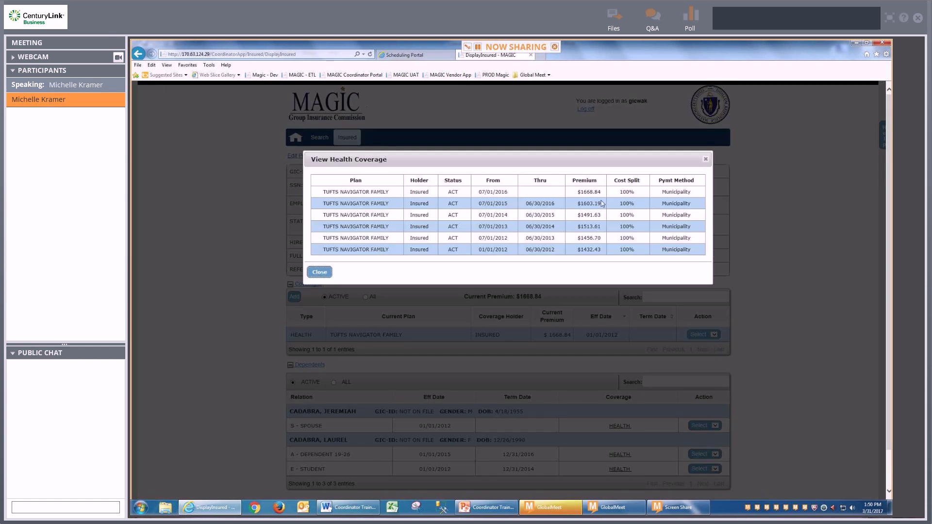
click(319, 271)
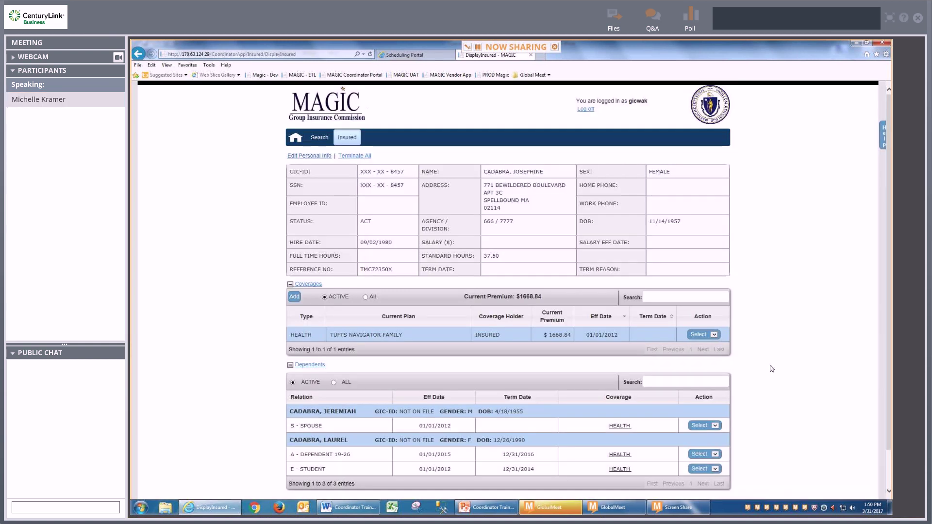
click(714, 335)
click(702, 344)
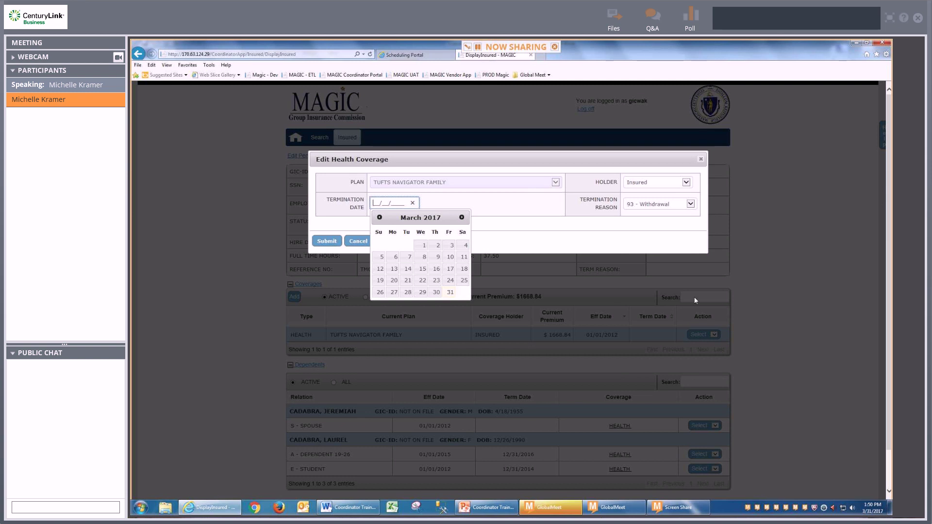
Step: Terminate the Tufts Navigator Family coverage on 06/30/2017 for reason 94 - Coverage Change
text(01201)
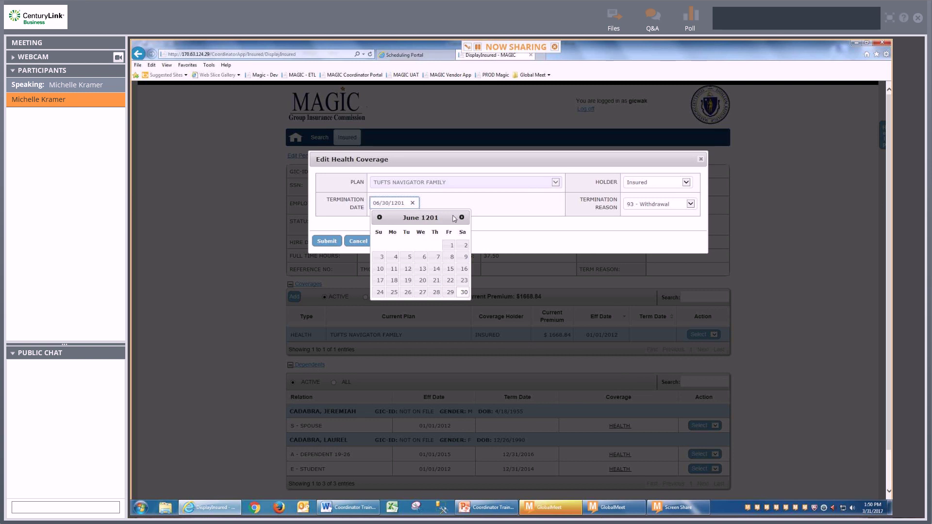
key(BackSpace)
key(BackSpace)
key(BackSpace)
key(BackSpace)
text(2017)
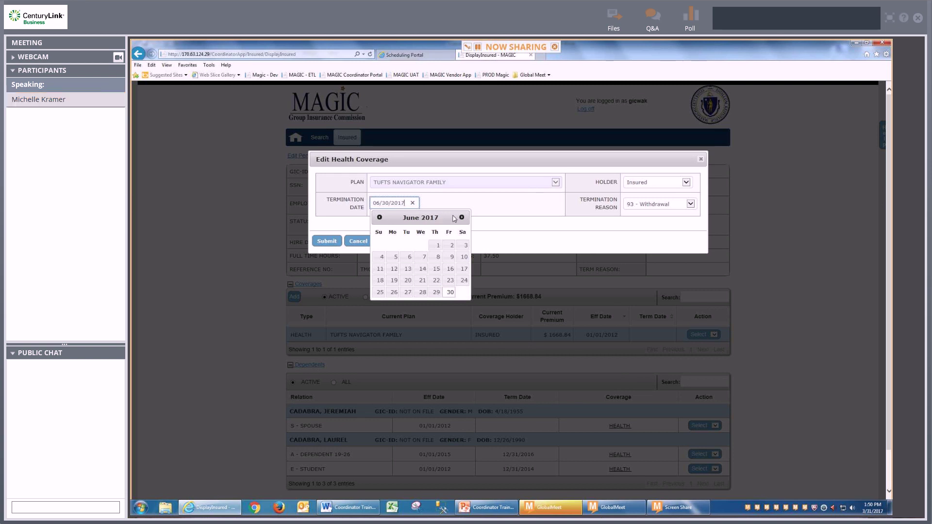
click(648, 206)
click(646, 210)
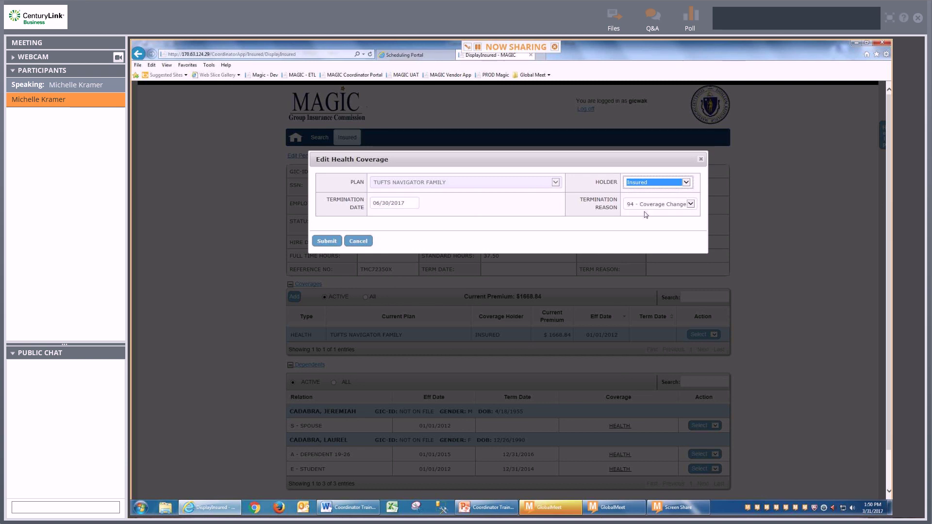
click(326, 242)
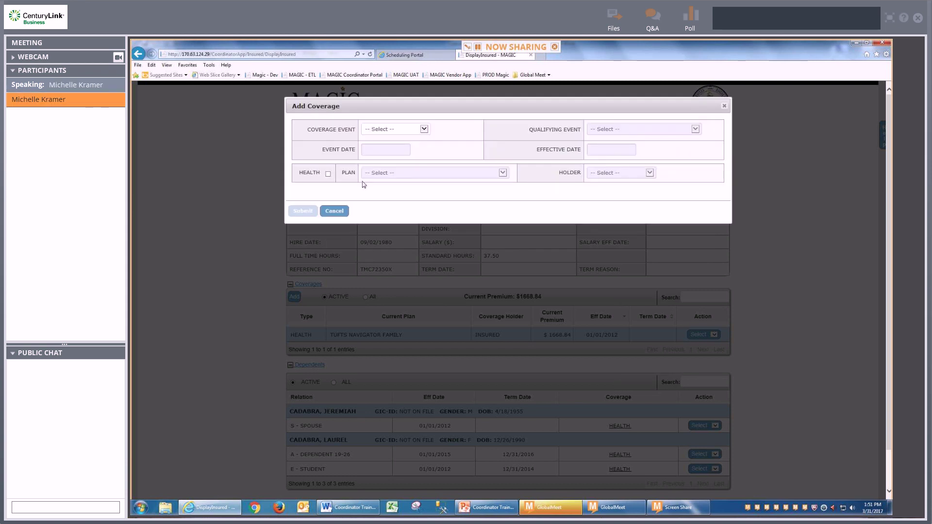
Step: Submit an Annual Enrollment with Health ticked and plan FALLON DIRECT CARE FAMILY
click(368, 130)
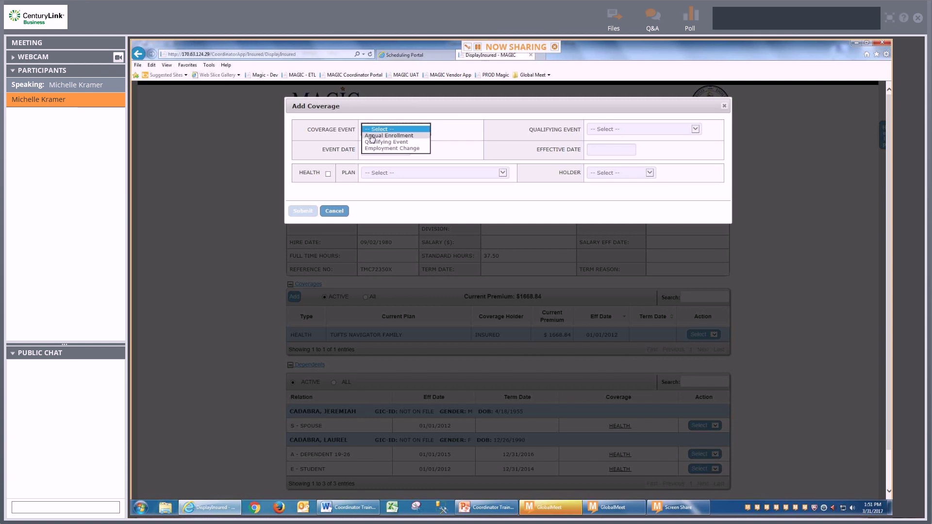
click(372, 136)
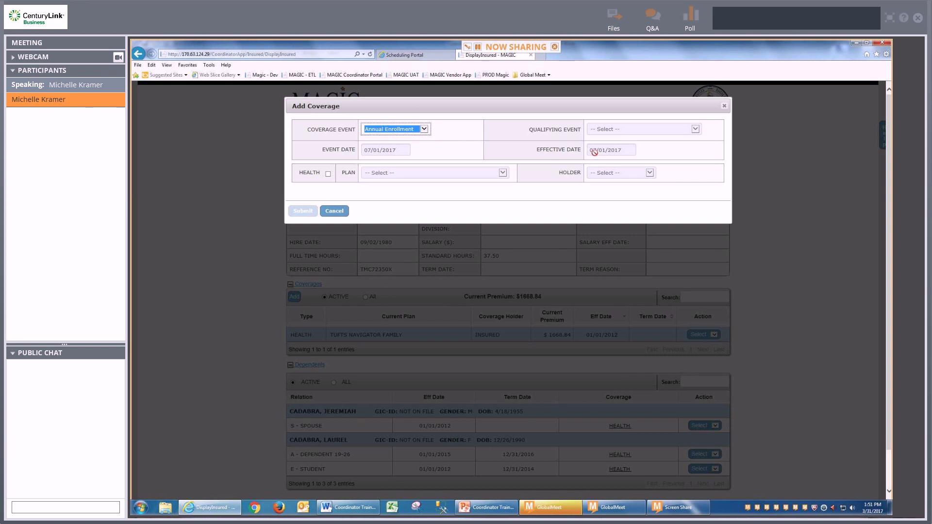
click(329, 174)
click(382, 177)
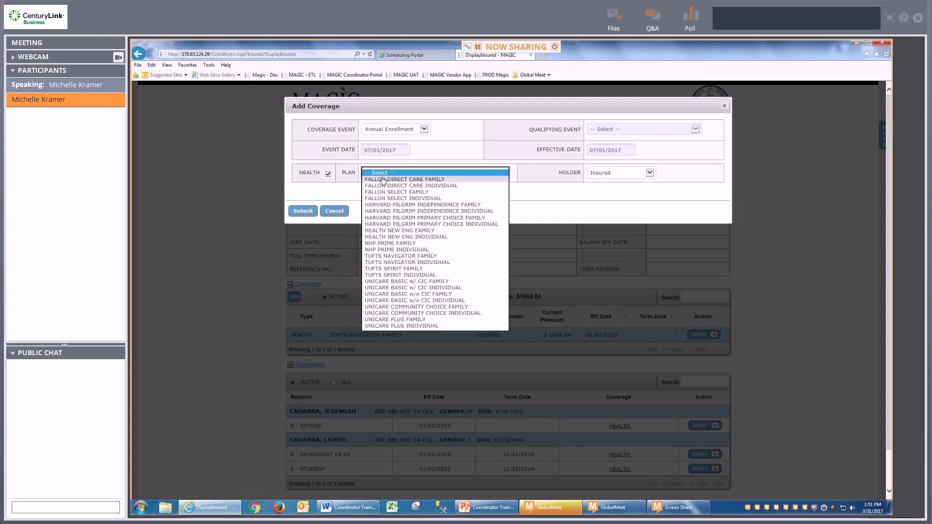
click(384, 180)
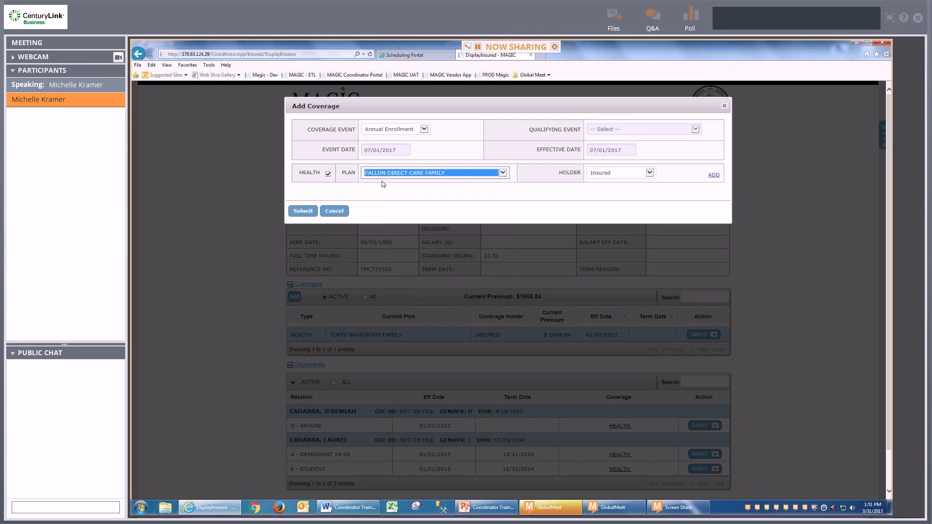
click(298, 212)
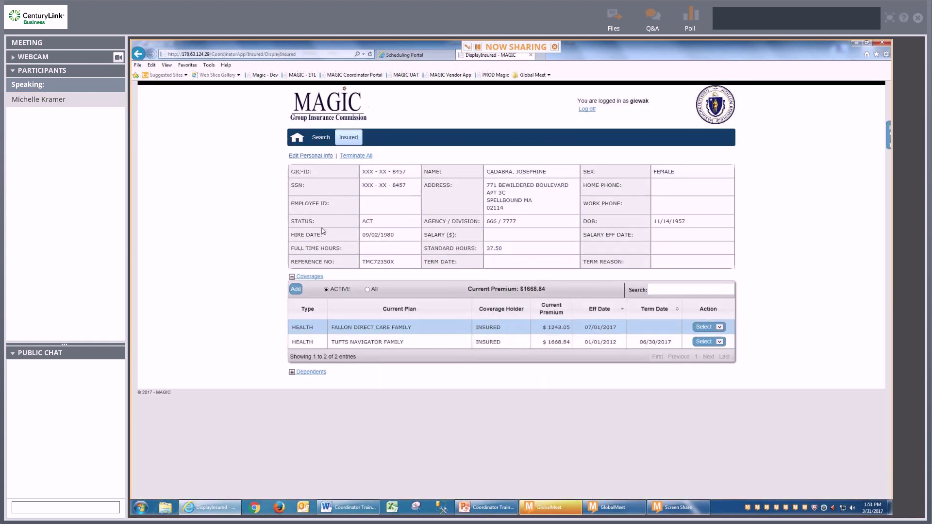
Step: Verify the spouse's coverage is Fallon Direct Care Family from 07/01/2017, then return to Search
click(308, 372)
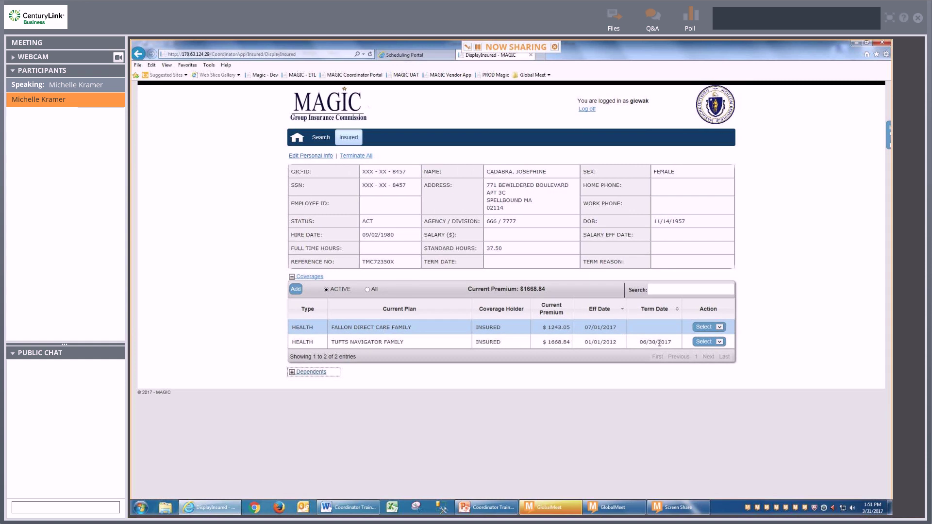
click(293, 372)
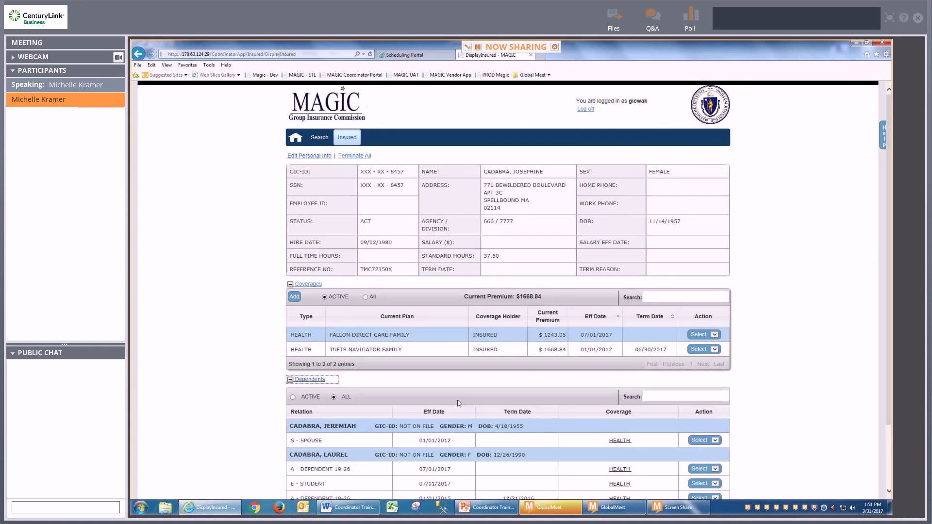
click(618, 440)
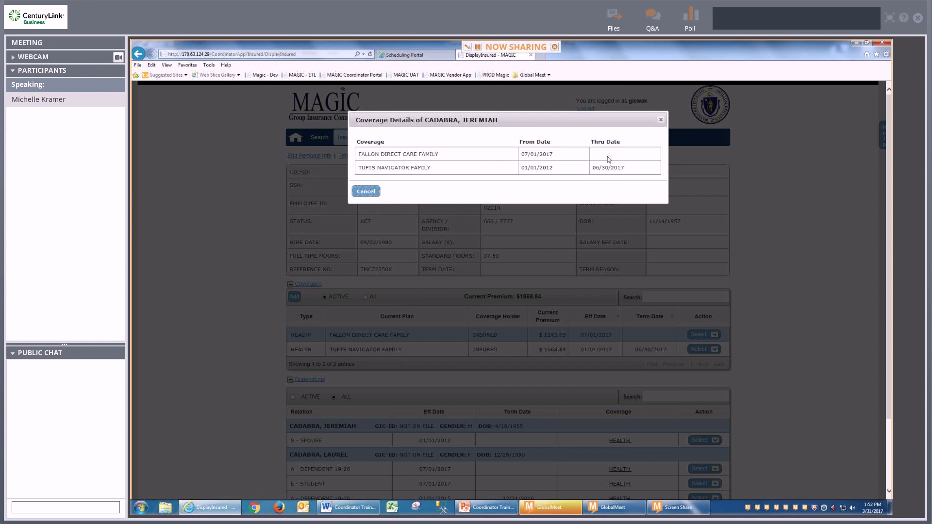
click(365, 193)
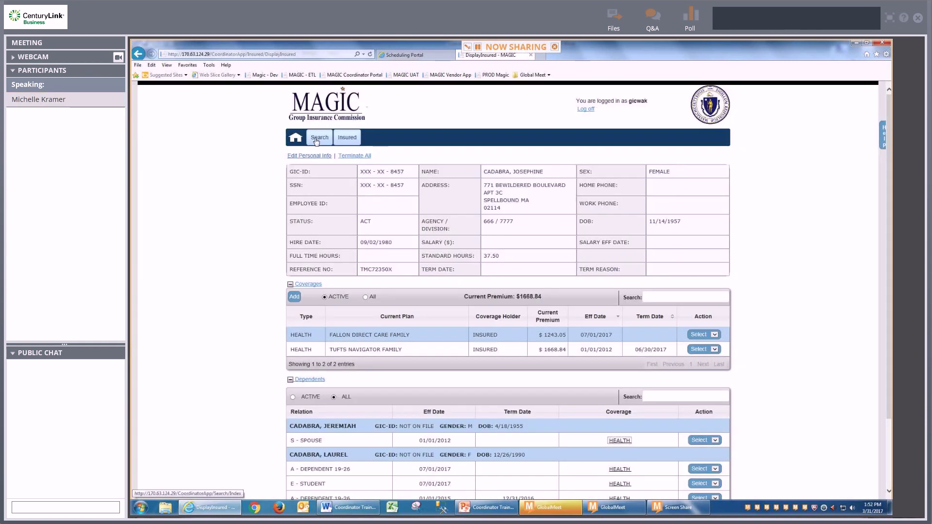
click(315, 139)
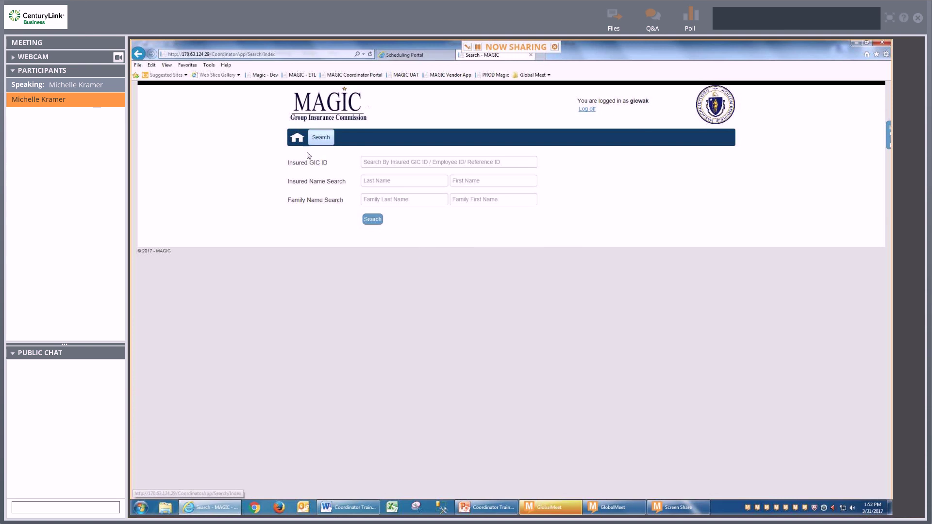
Step: Return to the MAGIC Home page and briefly highlight the sentence about contacting the Audit Unit
click(295, 139)
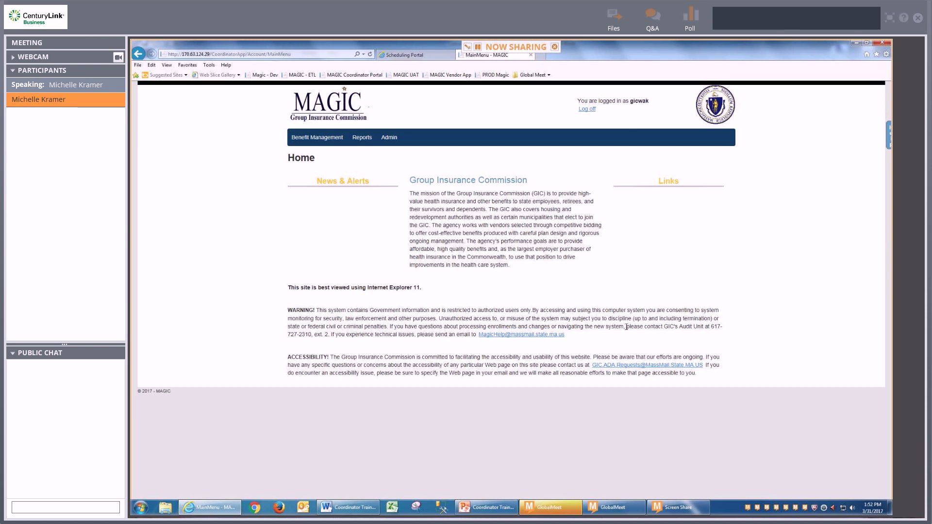
drag(626, 327, 706, 328)
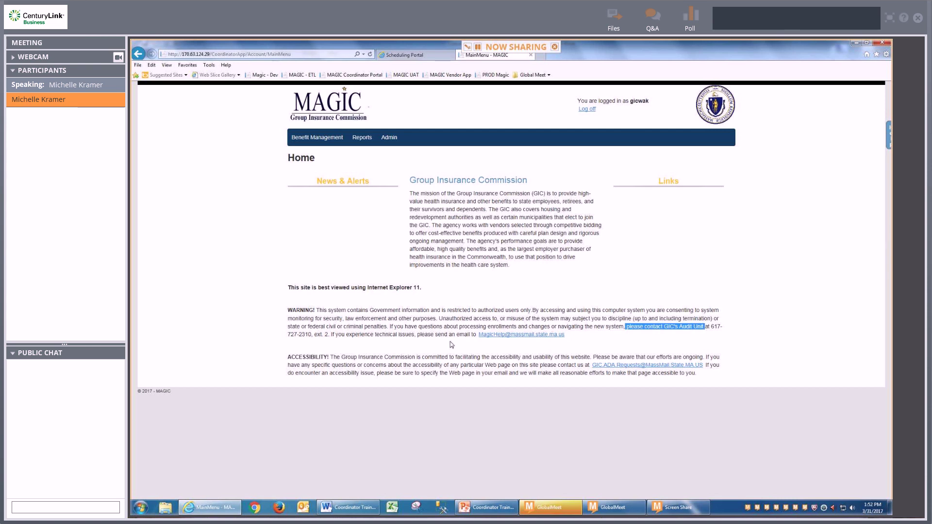
click(350, 242)
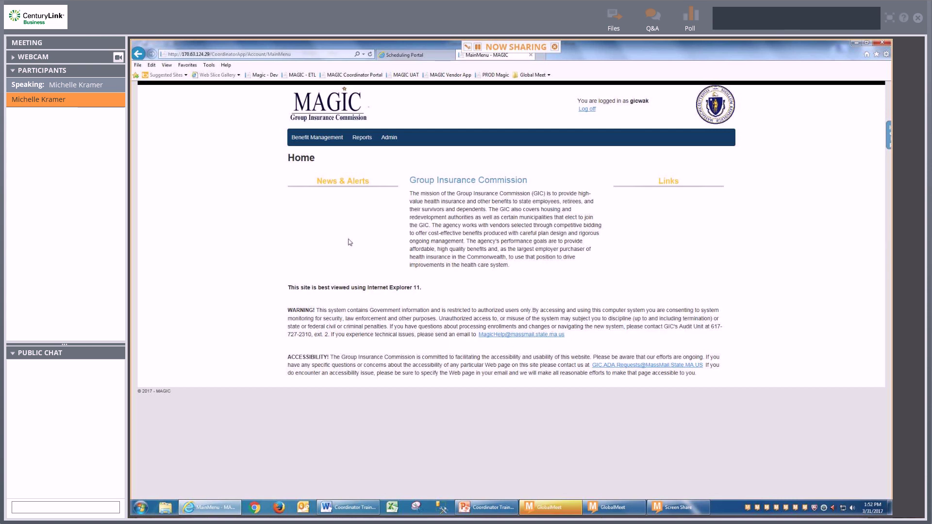